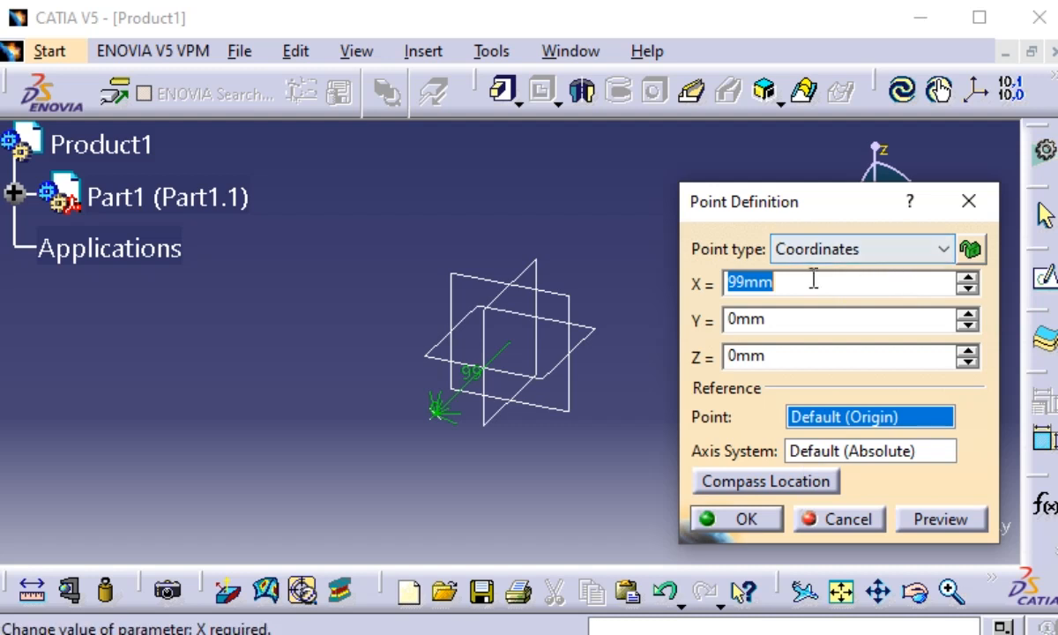
Create a coordinate point at the origin with X, Y and Z all set to 0 mm.
{"action": "left_click_drag", "start_coordinate": [798, 282], "coordinate": [728, 282]}
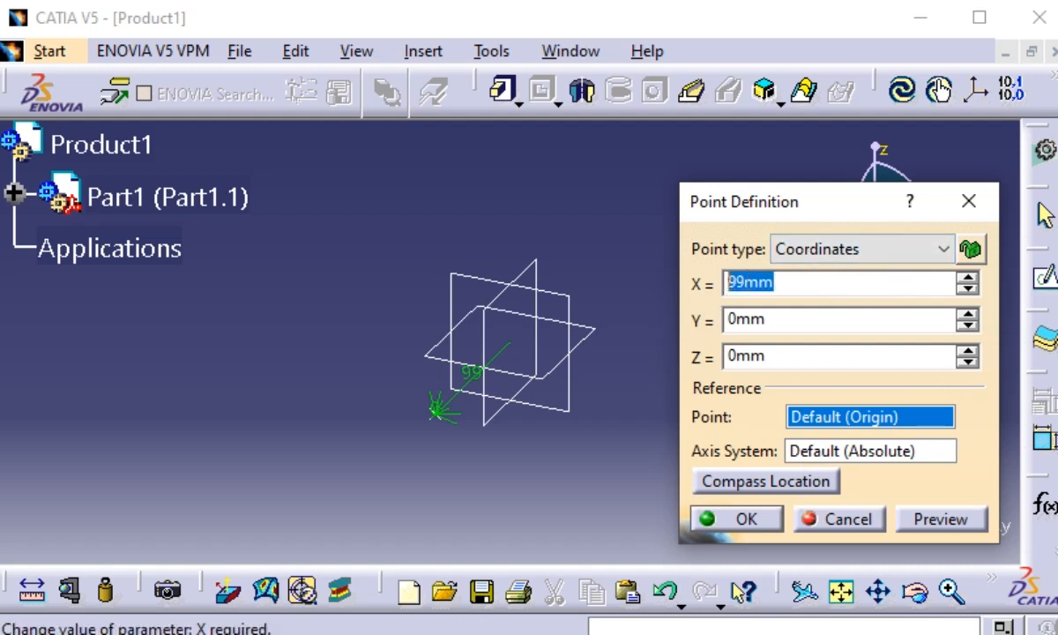
{"action": "type", "text": "0"}
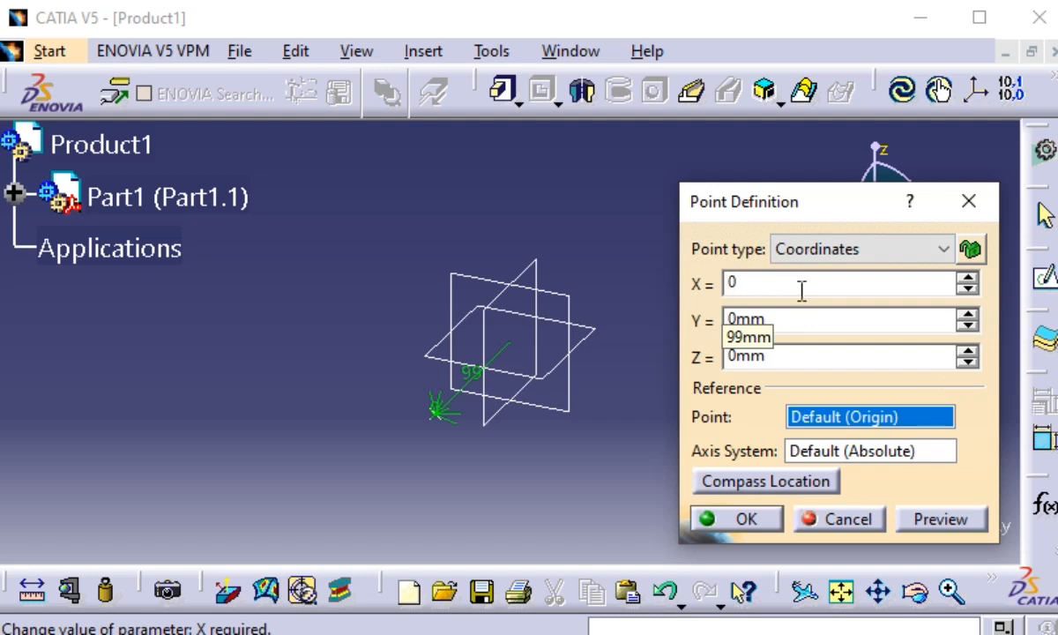
{"action": "left_click", "coordinate": [755, 322]}
{"action": "left_click", "coordinate": [775, 356]}
{"action": "left_click", "coordinate": [751, 282]}
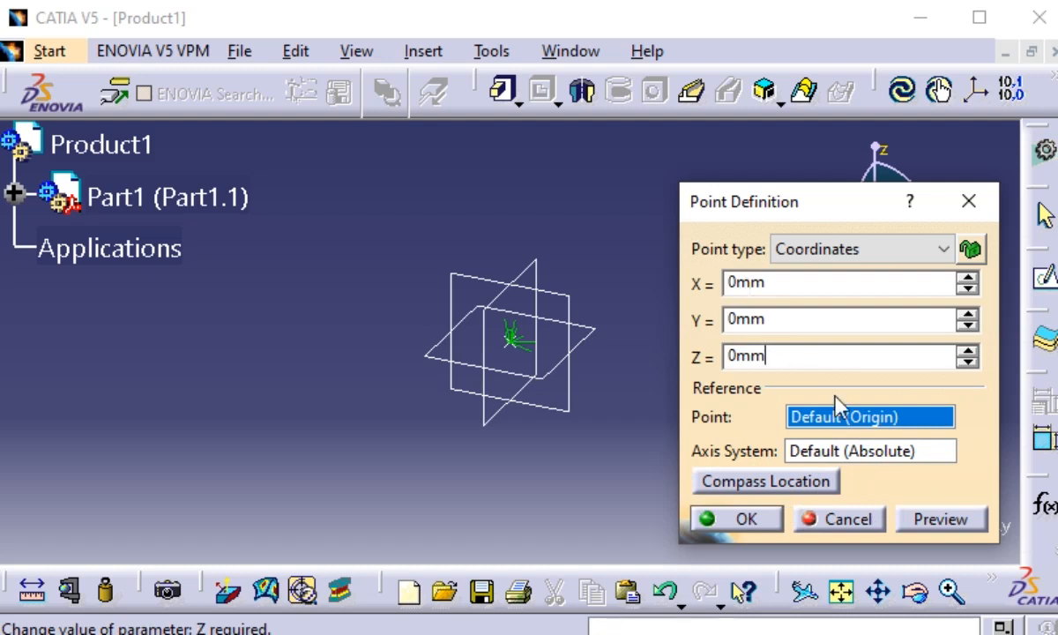
{"action": "left_click", "coordinate": [910, 522]}
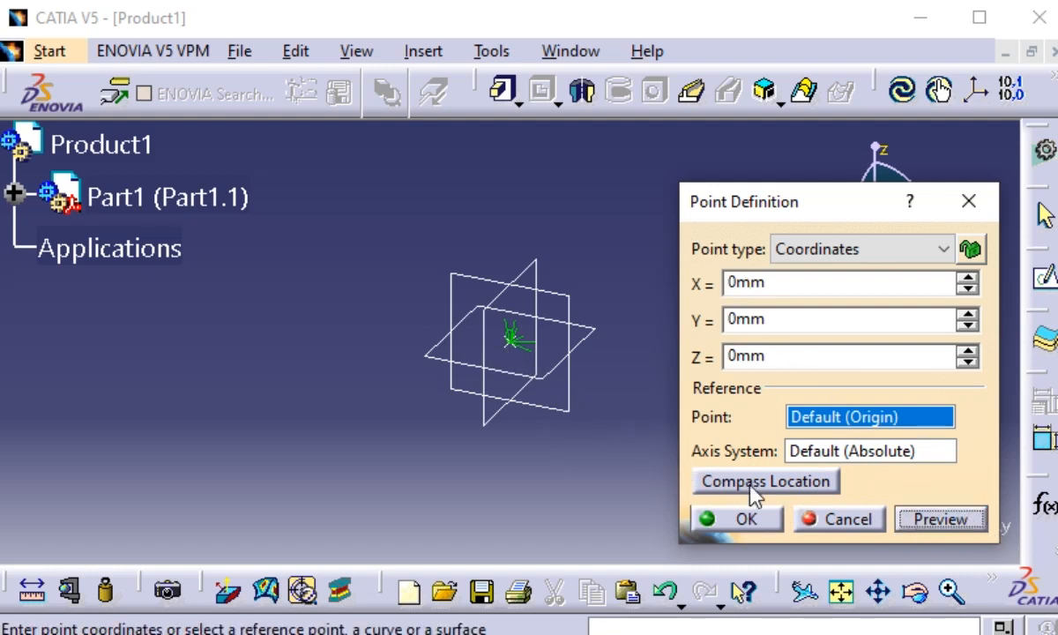
{"action": "left_click", "coordinate": [748, 519]}
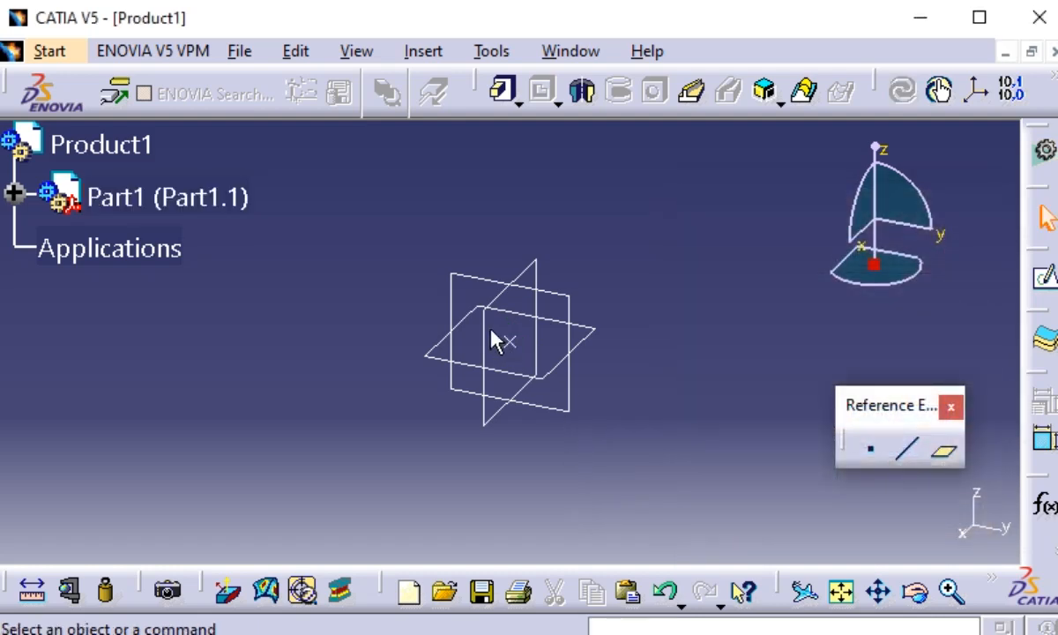
Try the On curve point type with the origin point as reference and the Ratio of curve length option.
{"action": "left_click", "coordinate": [510, 341]}
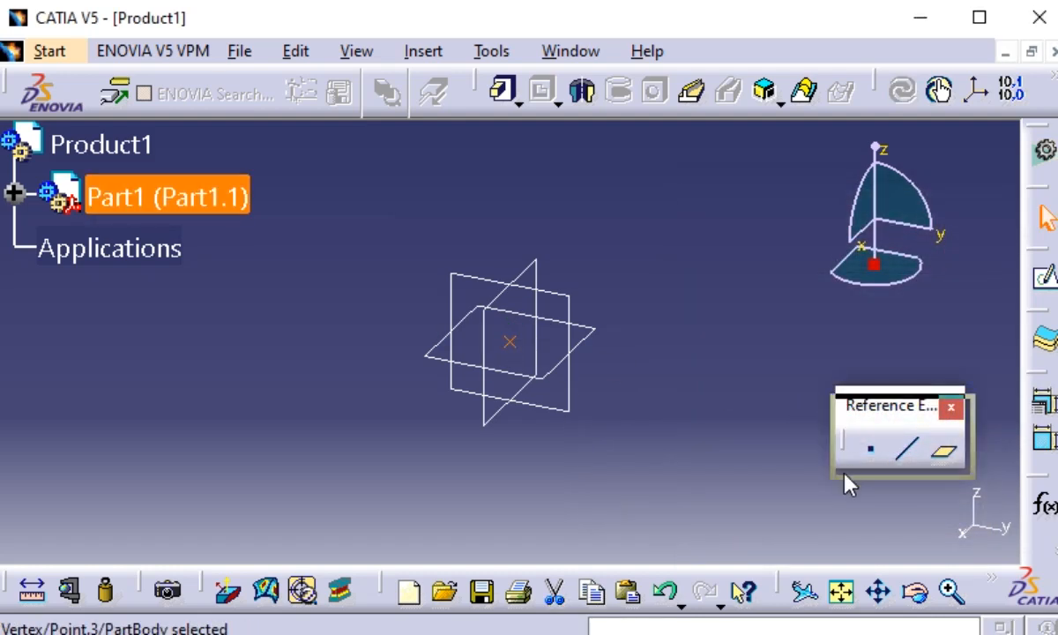
{"action": "left_click", "coordinate": [871, 451]}
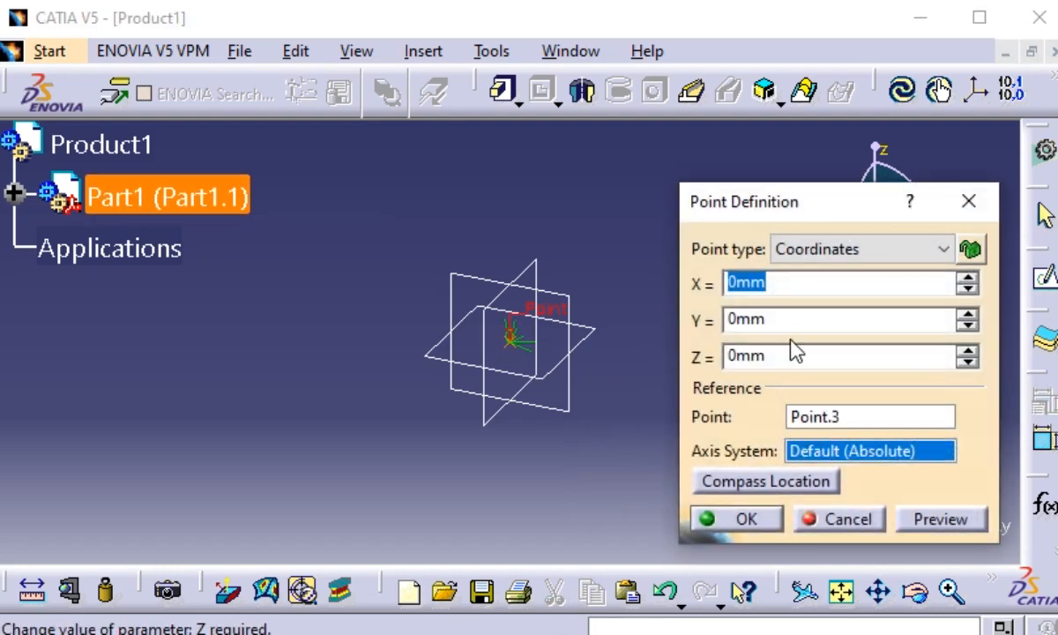
{"action": "left_click", "coordinate": [839, 254]}
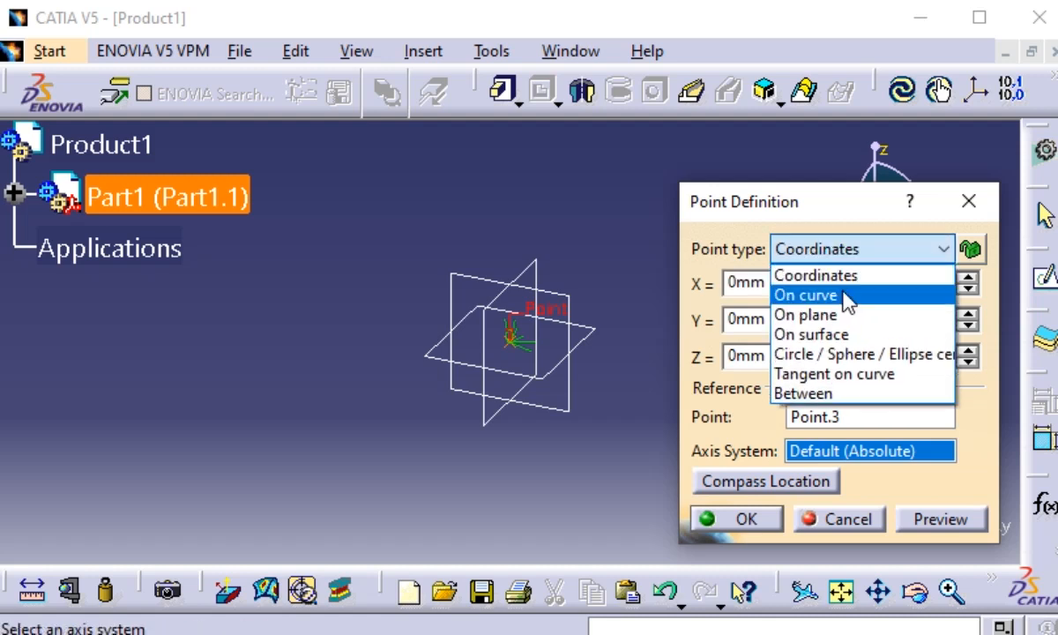
{"action": "left_click", "coordinate": [845, 300]}
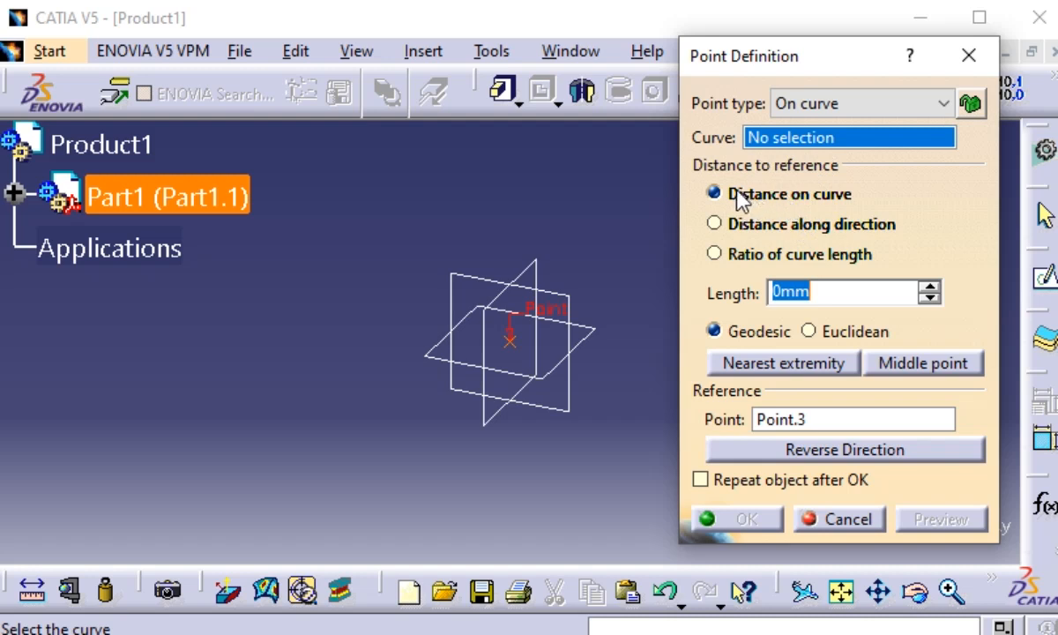
{"action": "left_click", "coordinate": [752, 255]}
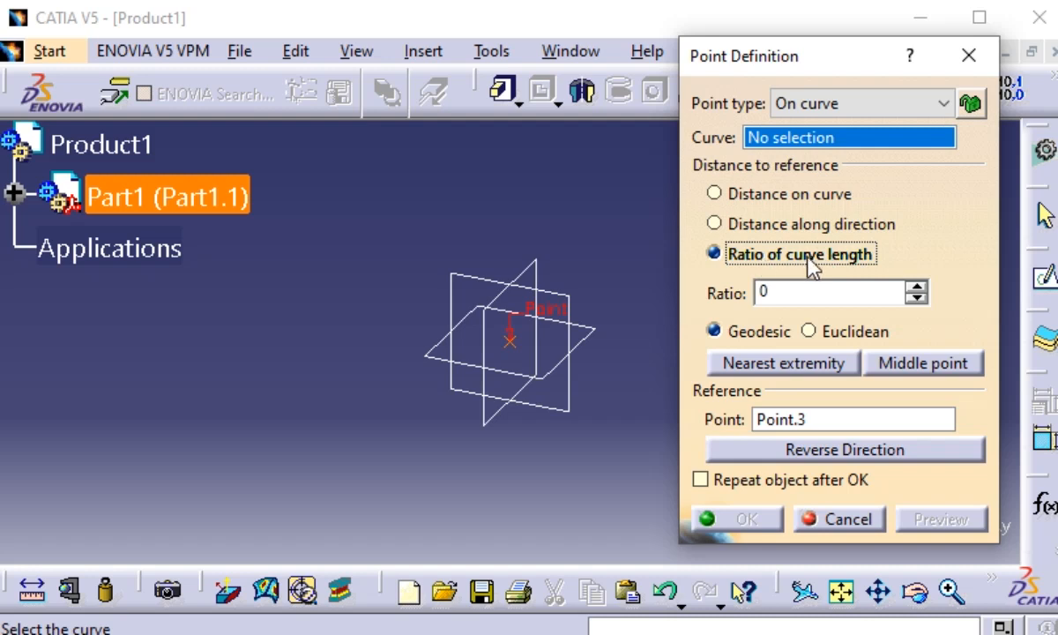
{"action": "left_click", "coordinate": [794, 298]}
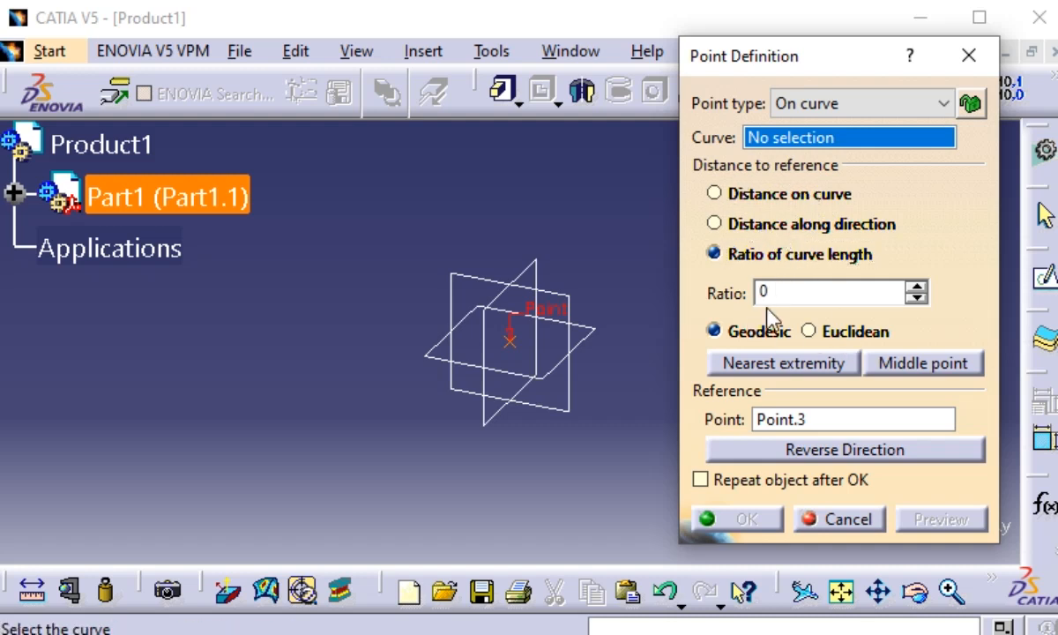
Try the On plane point type on the yz plane, placing the point at about H 44 mm, V -34 mm, and preview it.
{"action": "left_click", "coordinate": [873, 106]}
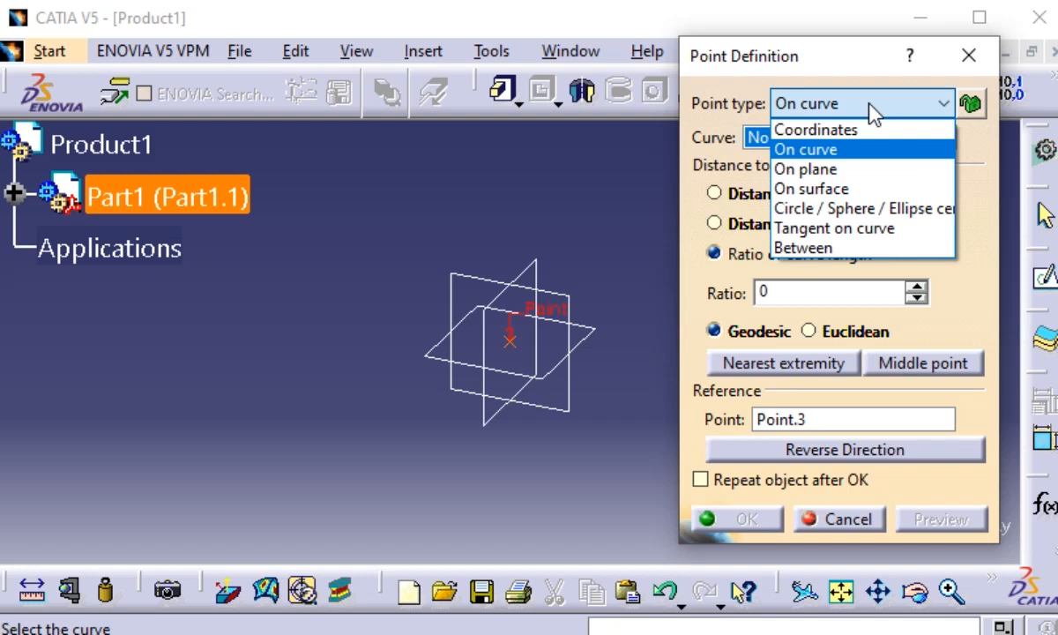
{"action": "left_click", "coordinate": [858, 106]}
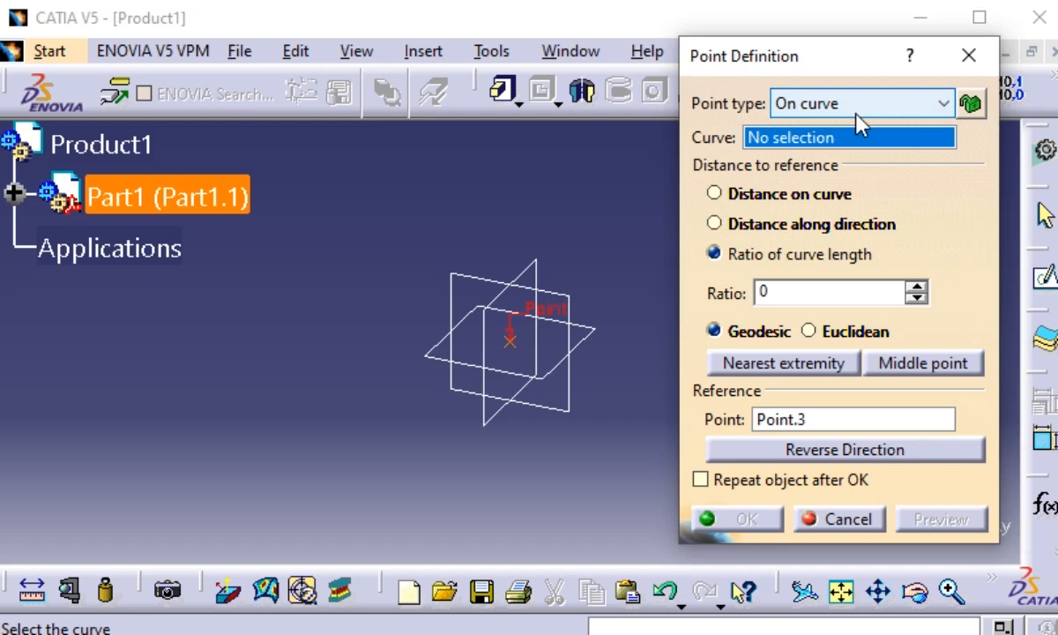
{"action": "left_click", "coordinate": [857, 110]}
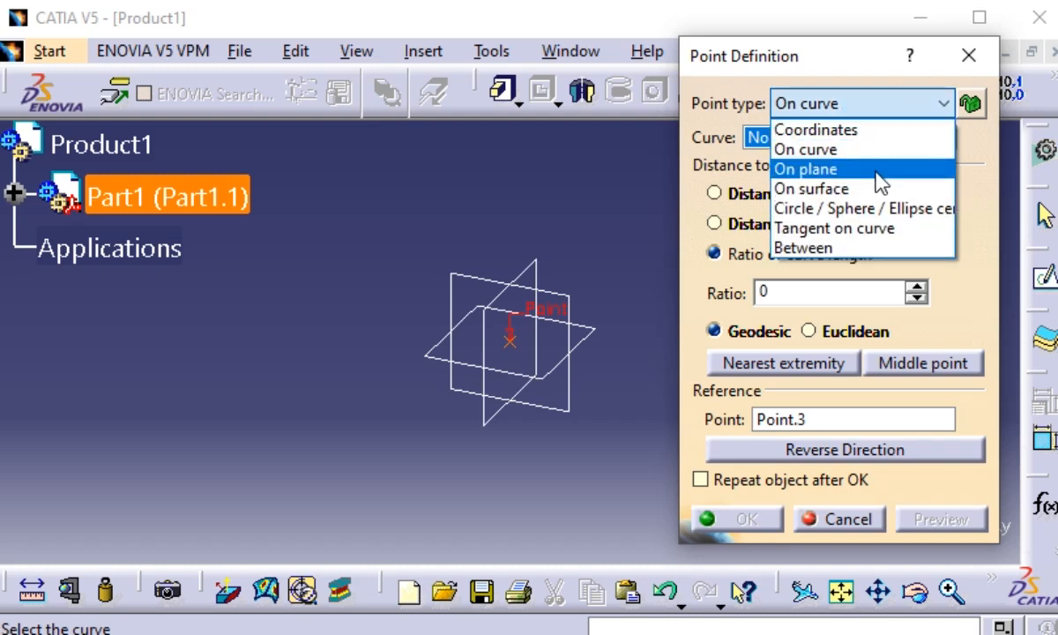
{"action": "left_click", "coordinate": [878, 177]}
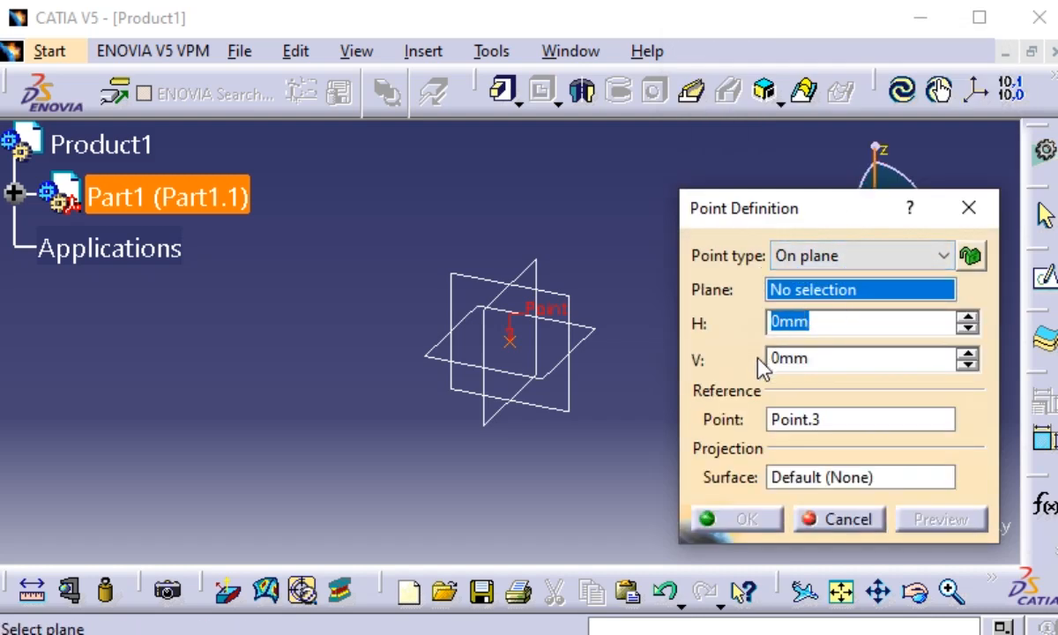
{"action": "left_click", "coordinate": [583, 413]}
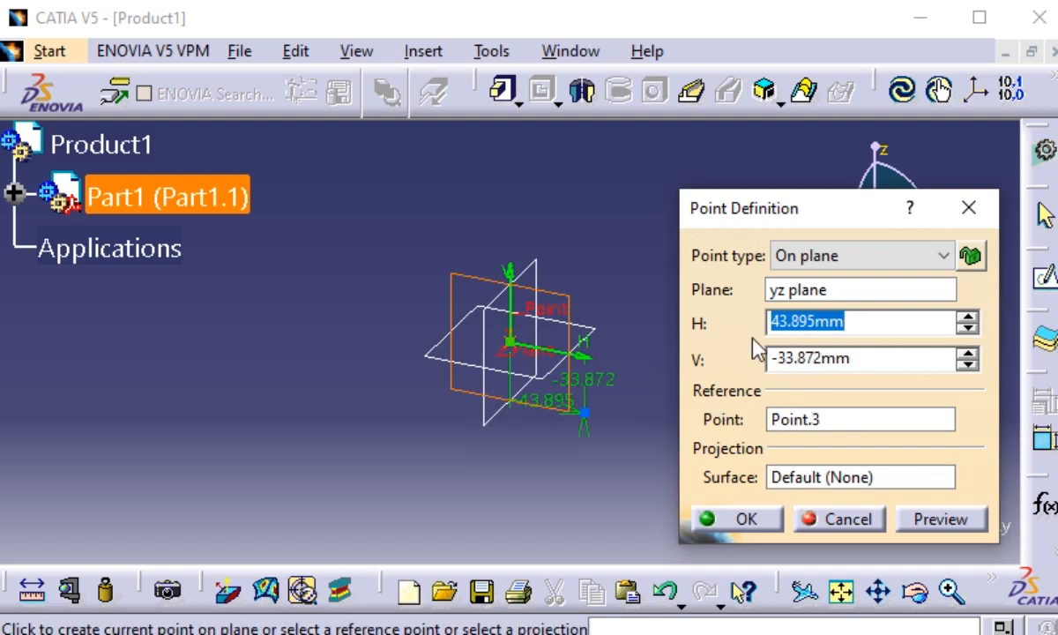
{"action": "left_click", "coordinate": [942, 520]}
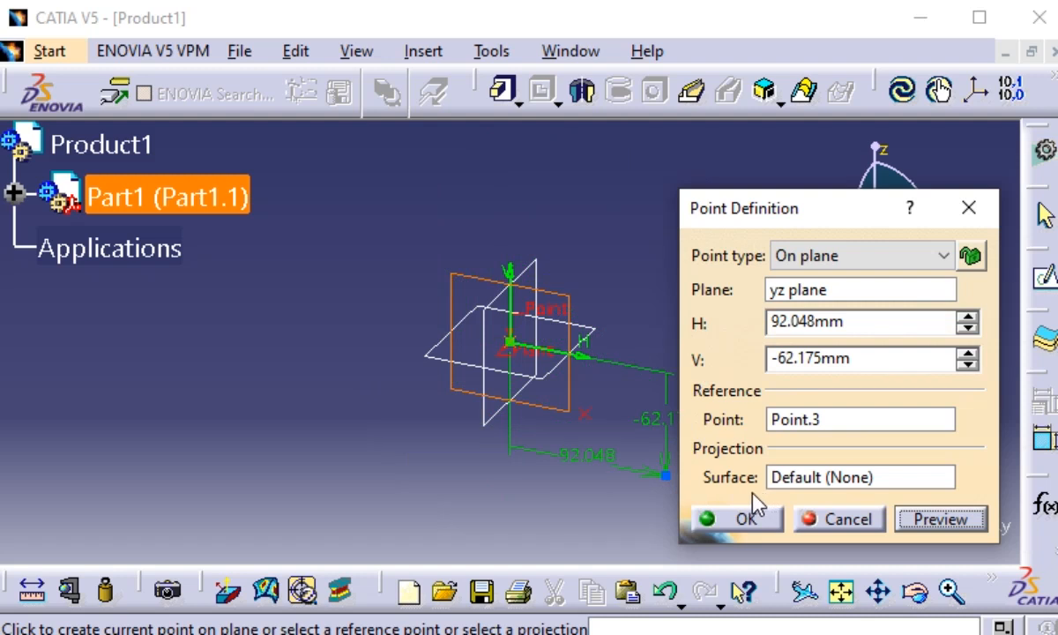
Try the On surface point type and replace its support surface with the xy plane.
{"action": "left_click", "coordinate": [832, 256]}
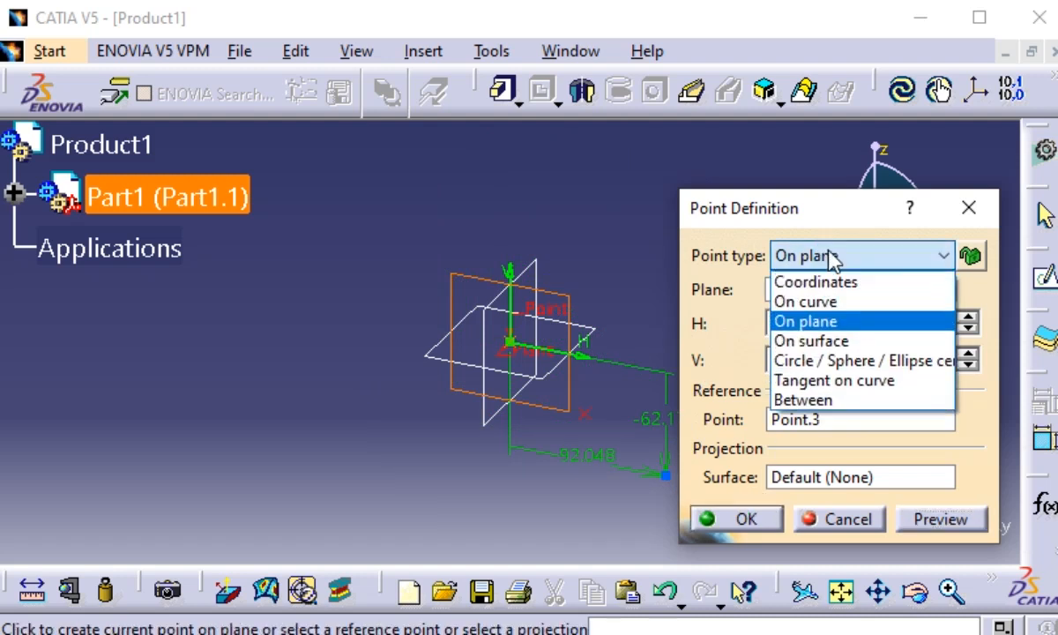
{"action": "left_click", "coordinate": [836, 350]}
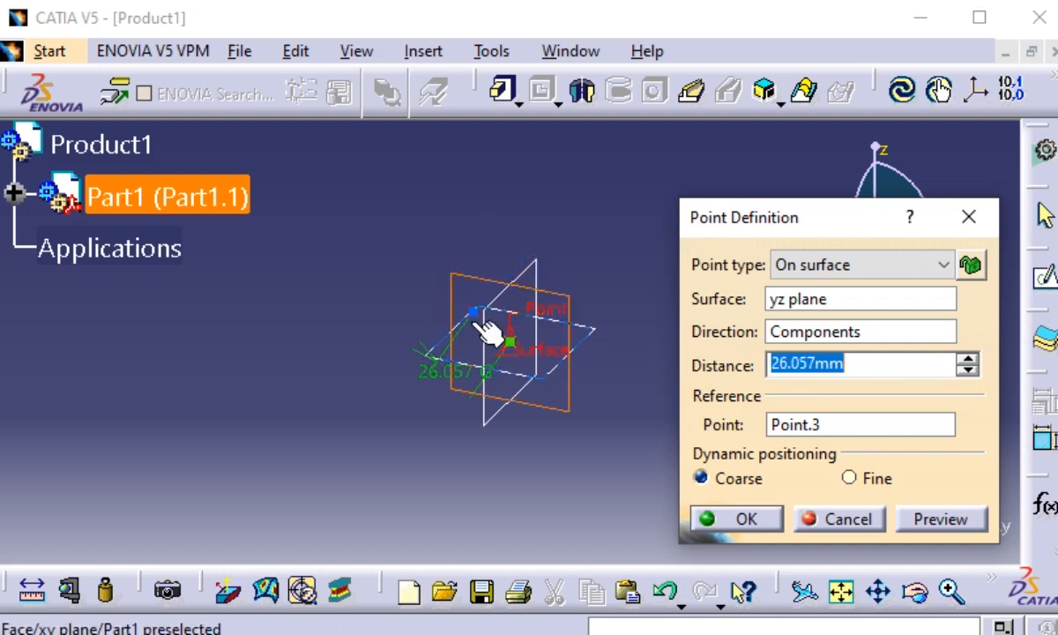
{"action": "left_click", "coordinate": [793, 308]}
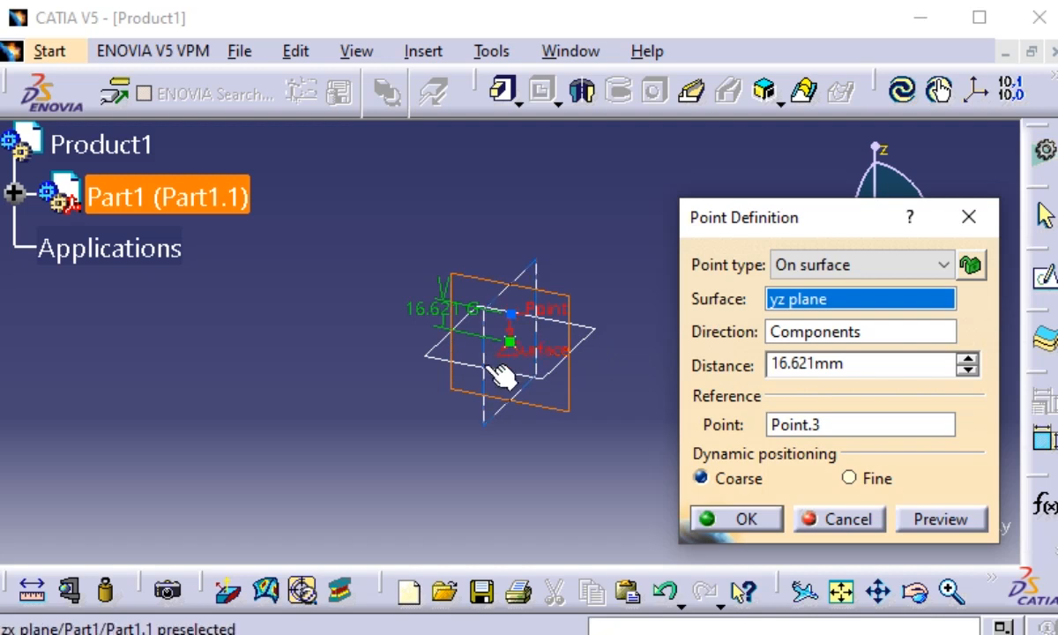
{"action": "left_click", "coordinate": [516, 375]}
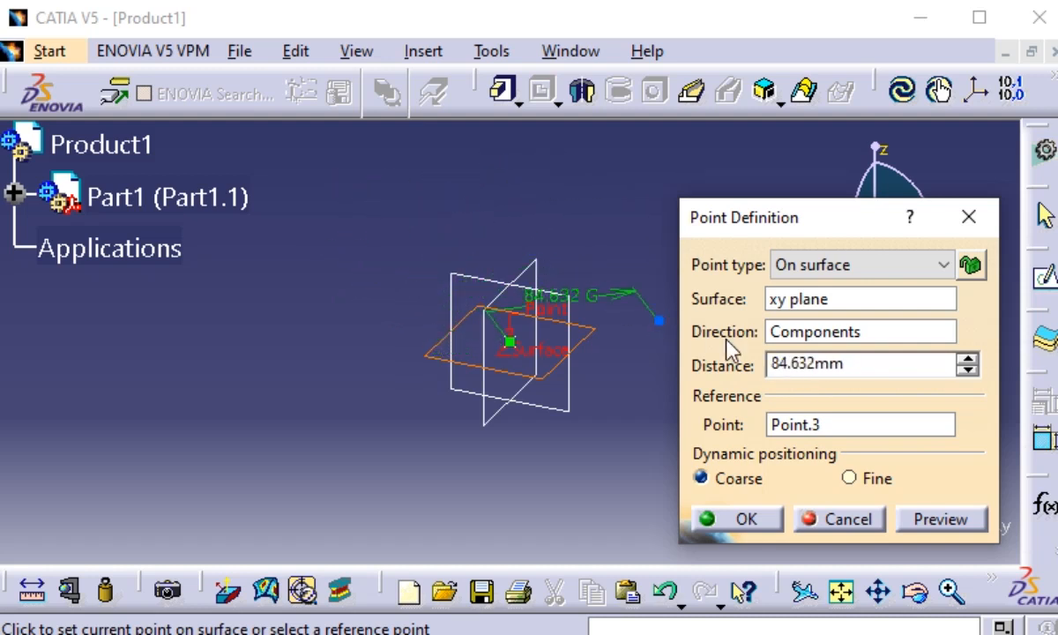
Try the Circle / Sphere / Ellipse center point type, followed by the Tangent on curve type.
{"action": "left_click", "coordinate": [806, 266]}
{"action": "left_click", "coordinate": [834, 370]}
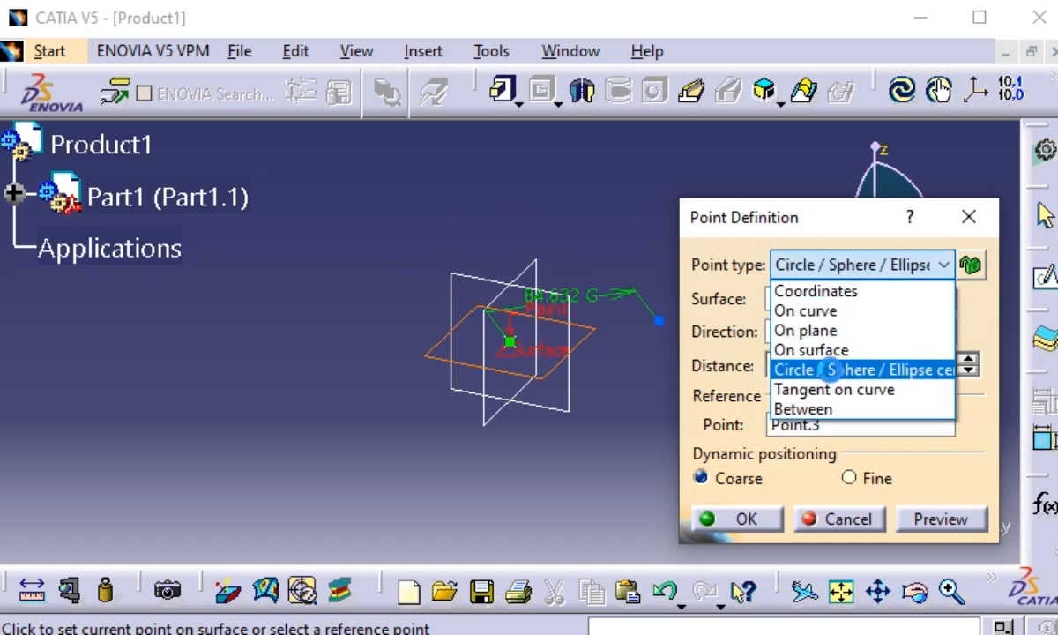
{"action": "left_click", "coordinate": [735, 411]}
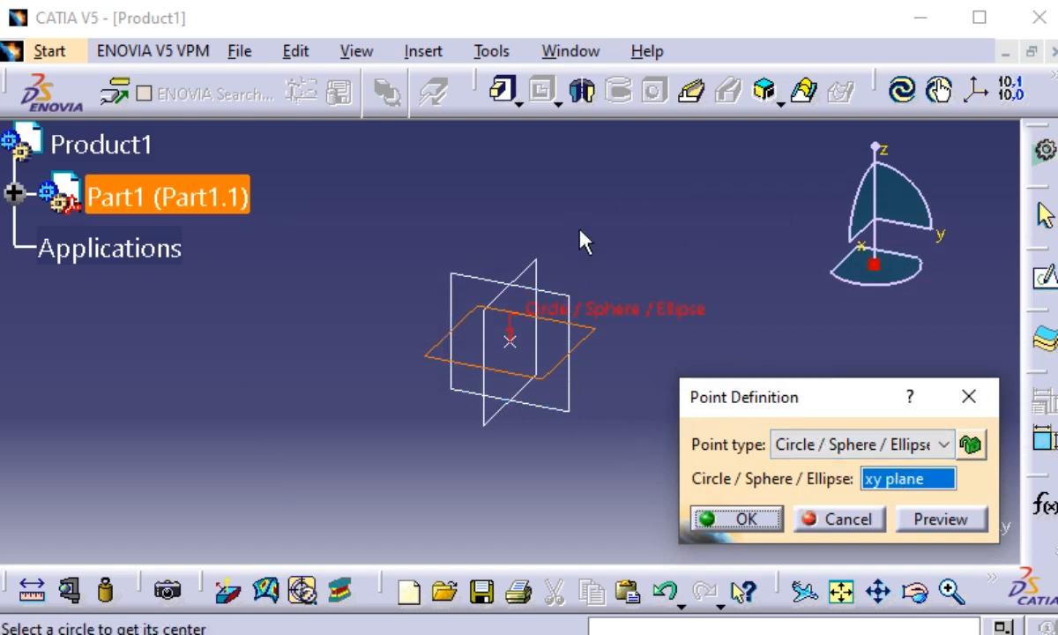
{"action": "left_click", "coordinate": [924, 448]}
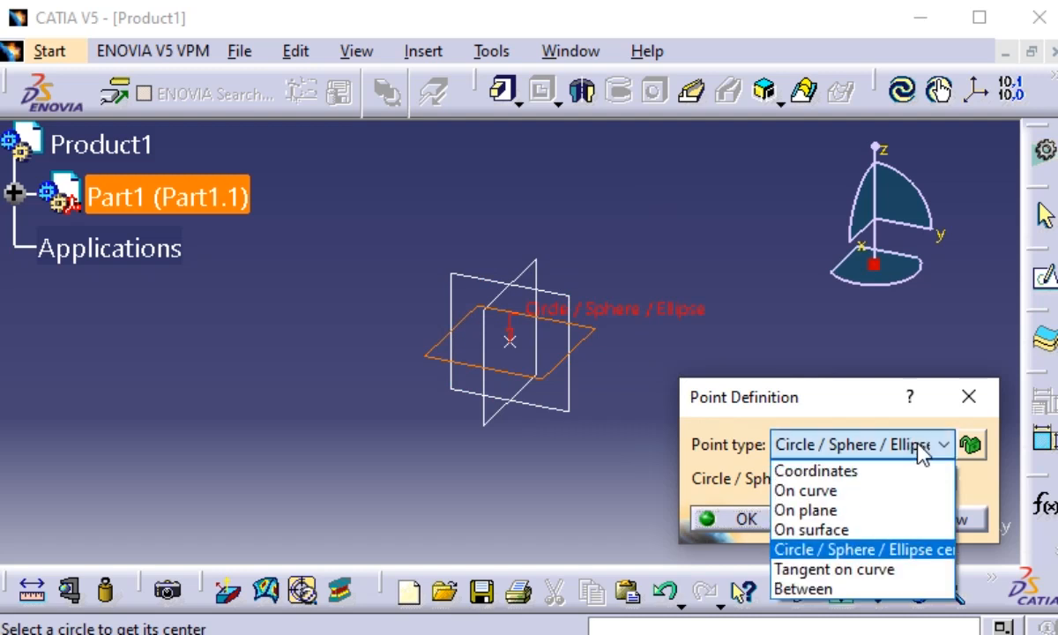
{"action": "left_click", "coordinate": [933, 570]}
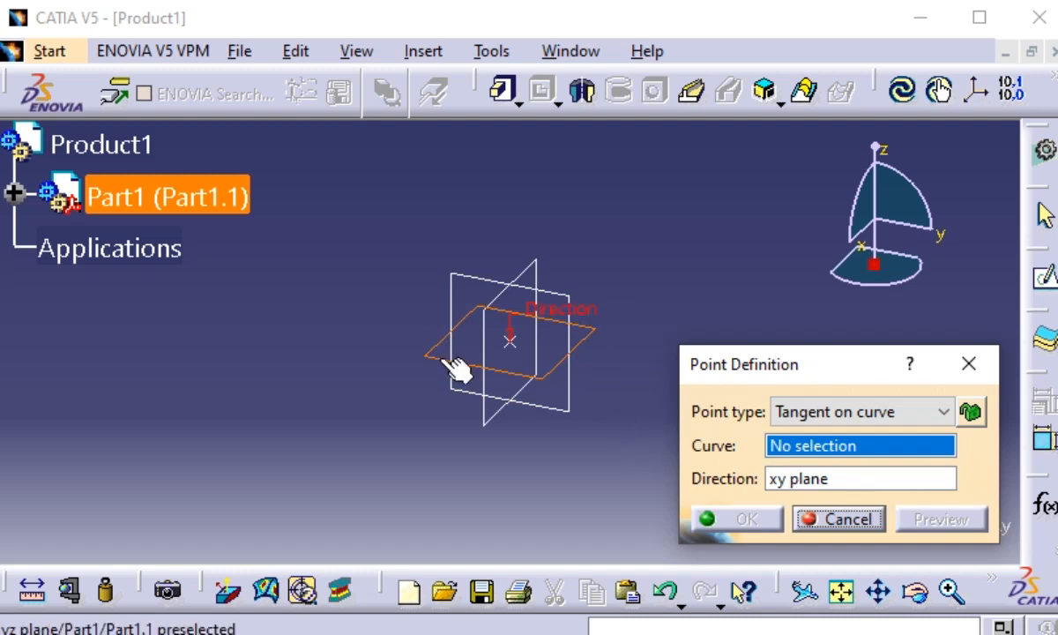
Try the Between point type with the middle point ratio of 0.5, and cancel the point definition.
{"action": "left_click", "coordinate": [791, 411]}
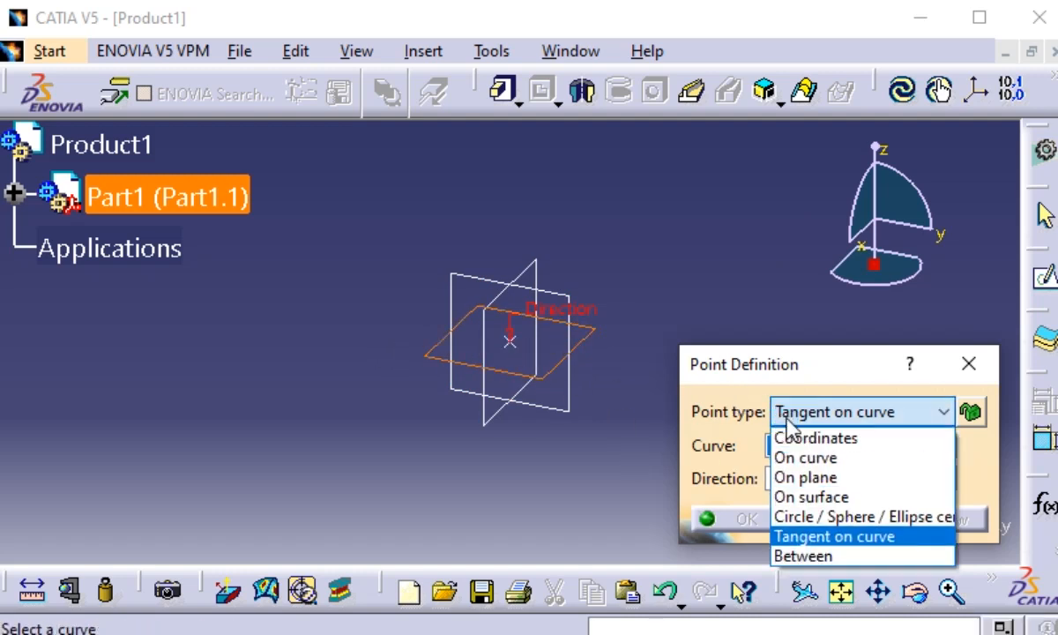
{"action": "left_click", "coordinate": [869, 558]}
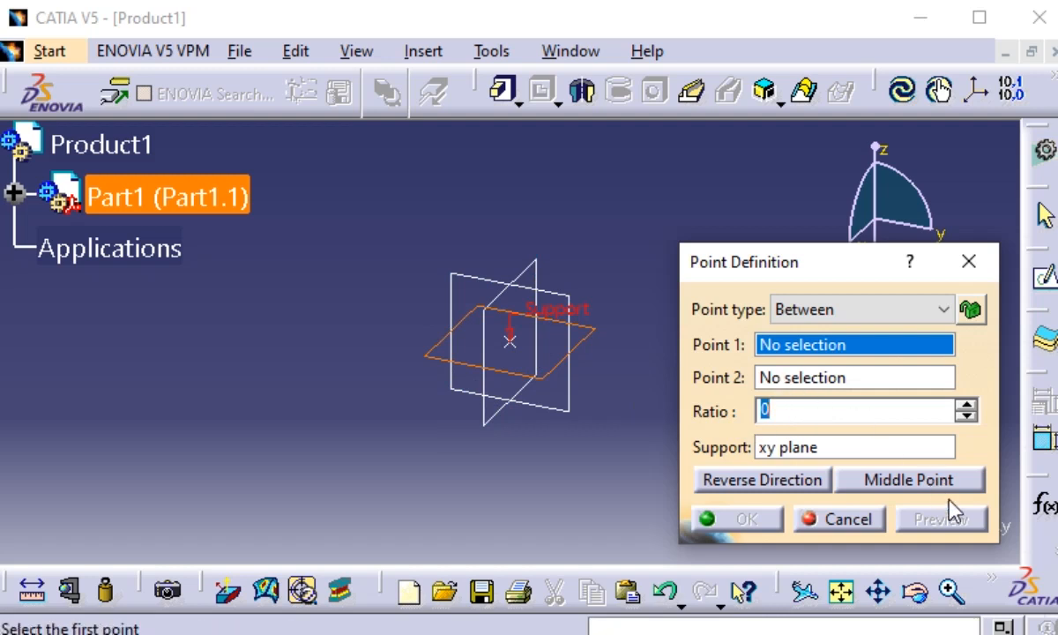
{"action": "left_click", "coordinate": [895, 482]}
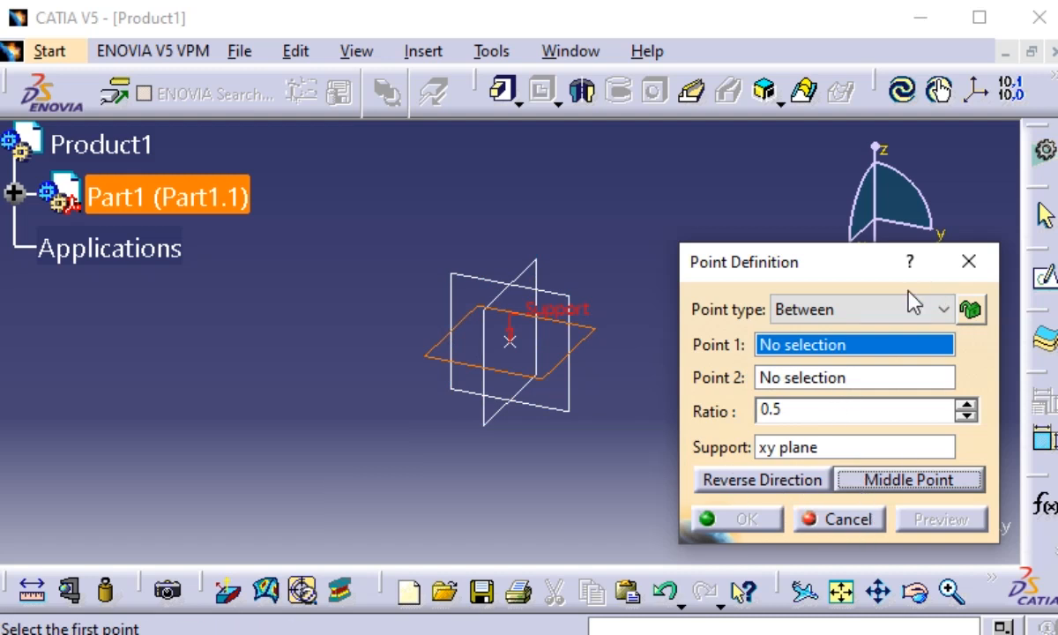
{"action": "left_click", "coordinate": [846, 303]}
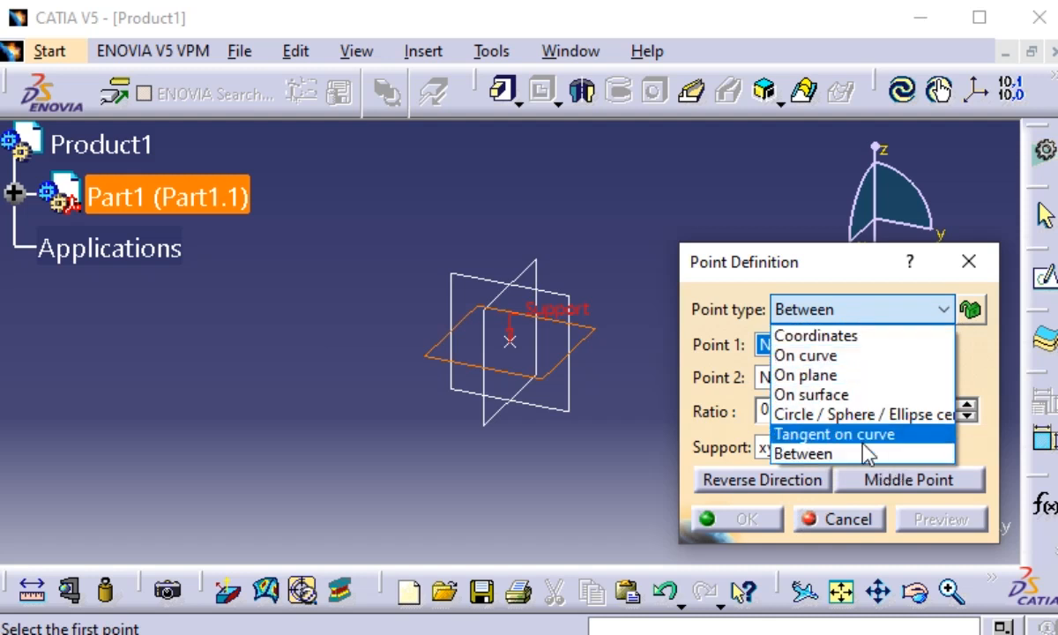
{"action": "left_click", "coordinate": [911, 309]}
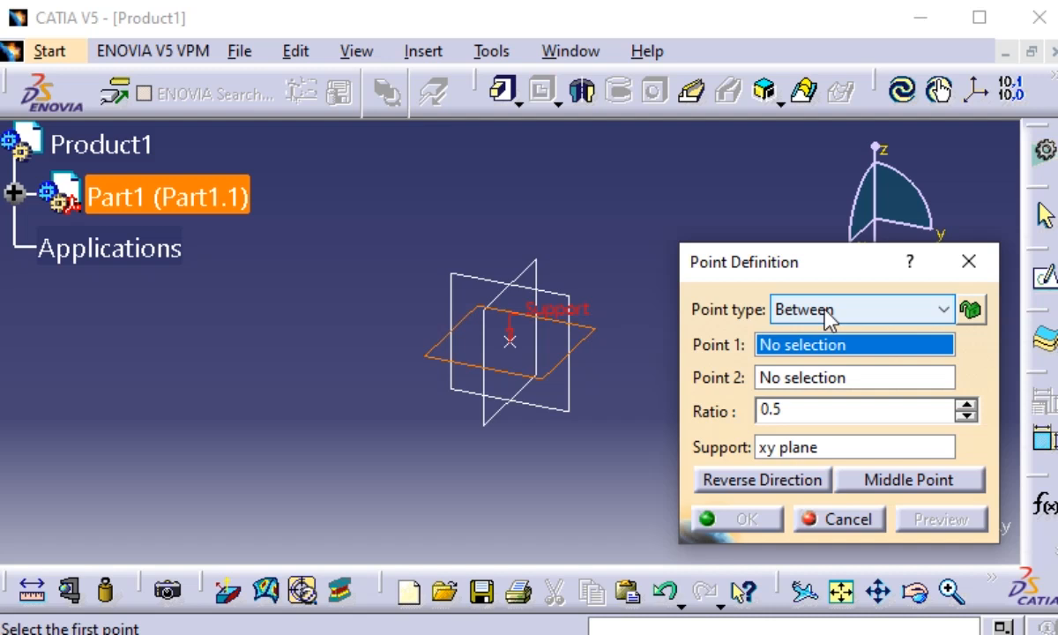
{"action": "left_click", "coordinate": [844, 521]}
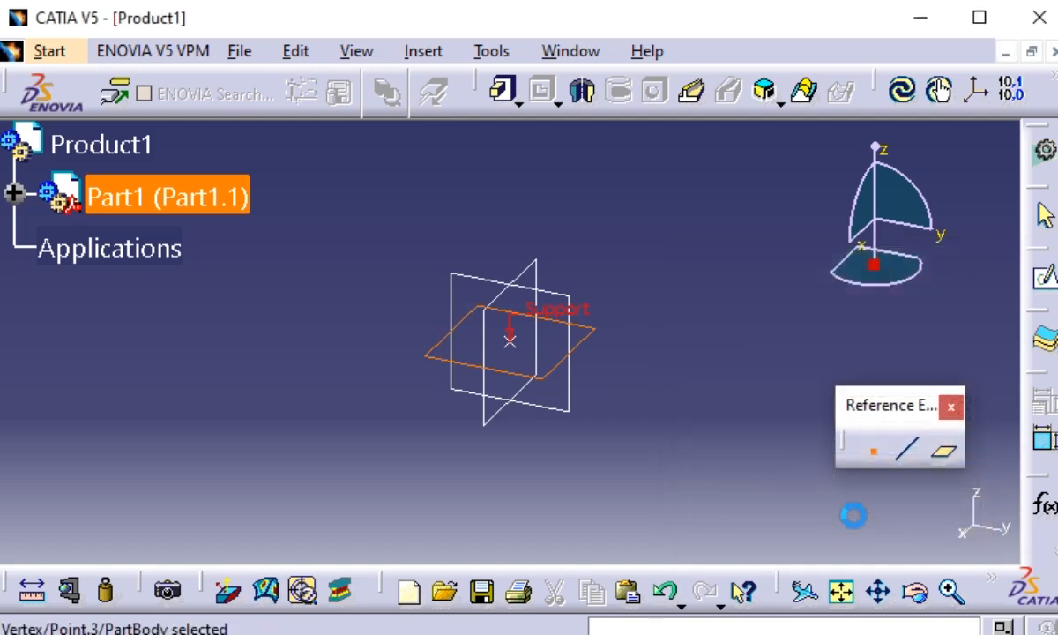
{"action": "left_click", "coordinate": [908, 454]}
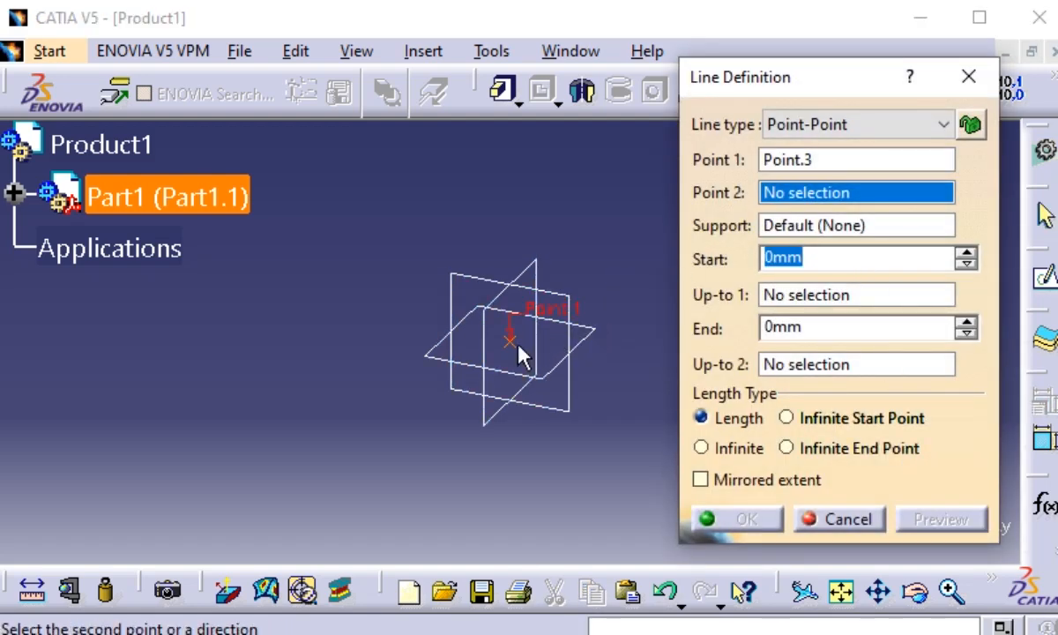
{"action": "left_click", "coordinate": [836, 125]}
{"action": "left_click", "coordinate": [836, 124]}
{"action": "left_click", "coordinate": [963, 80]}
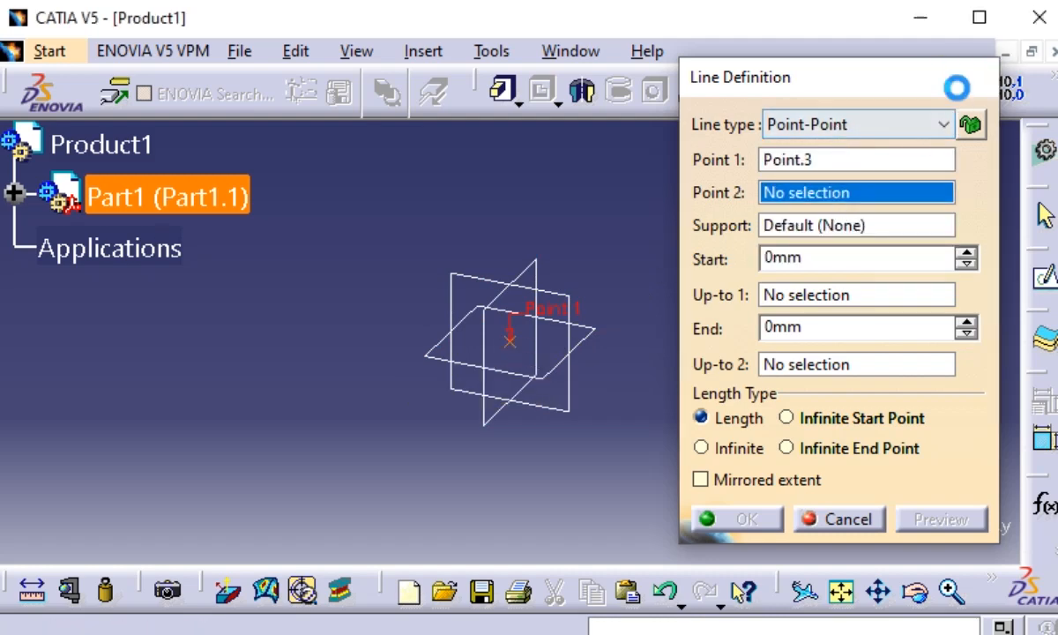
Create a Coordinates point at X 0 mm, Y 77 mm, Z 0 mm, using the existing Point.3 as reference.
{"action": "left_click", "coordinate": [872, 456]}
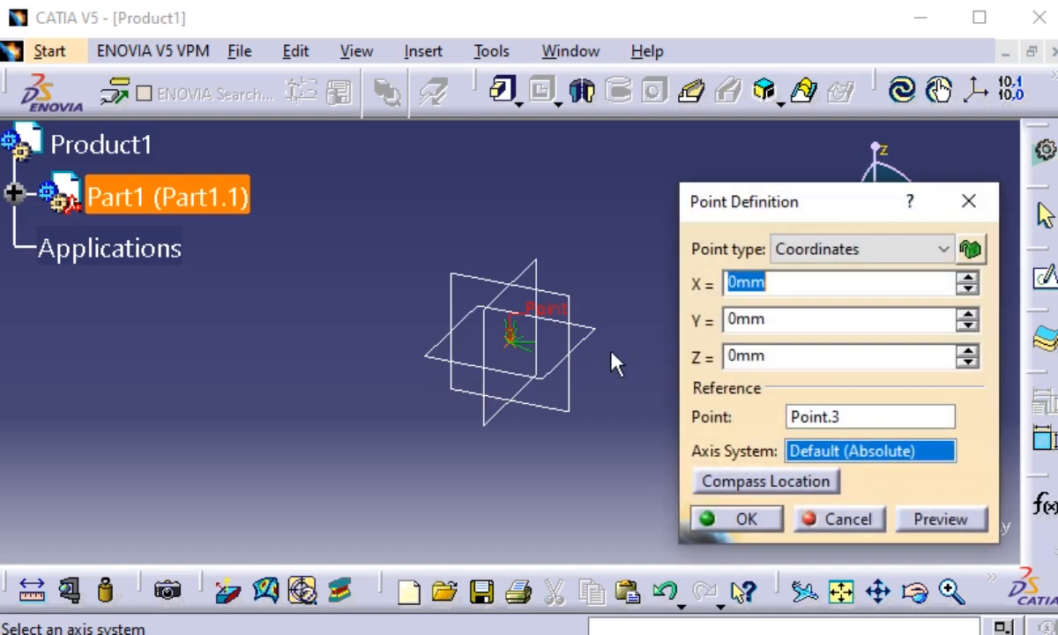
{"action": "left_click", "coordinate": [883, 319]}
{"action": "left_click", "coordinate": [968, 315]}
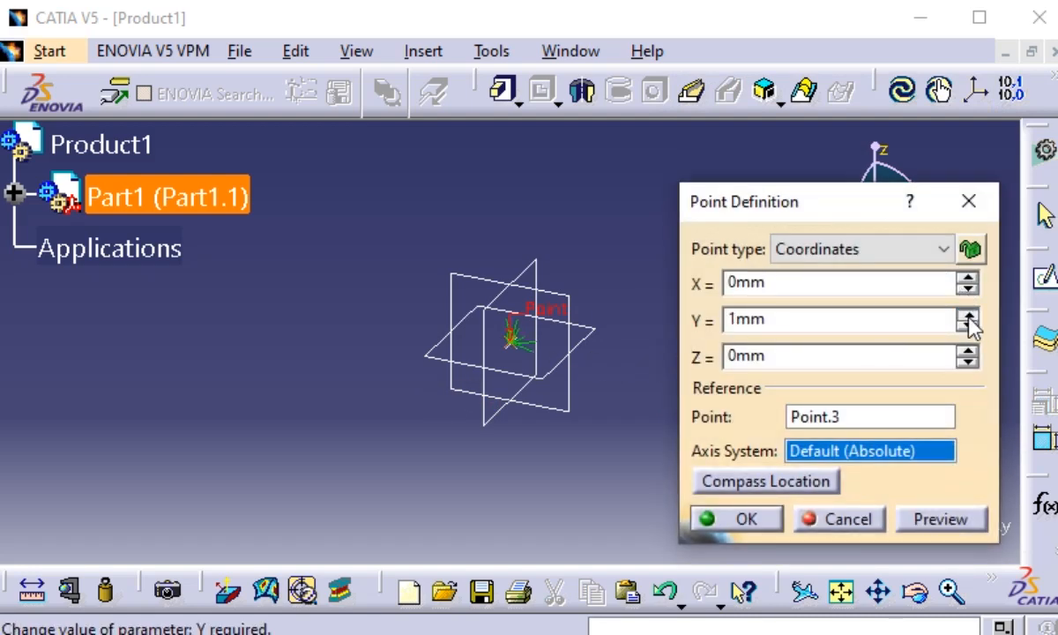
{"action": "left_click_drag", "start_coordinate": [968, 315], "coordinate": [968, 316]}
{"action": "left_click", "coordinate": [922, 513]}
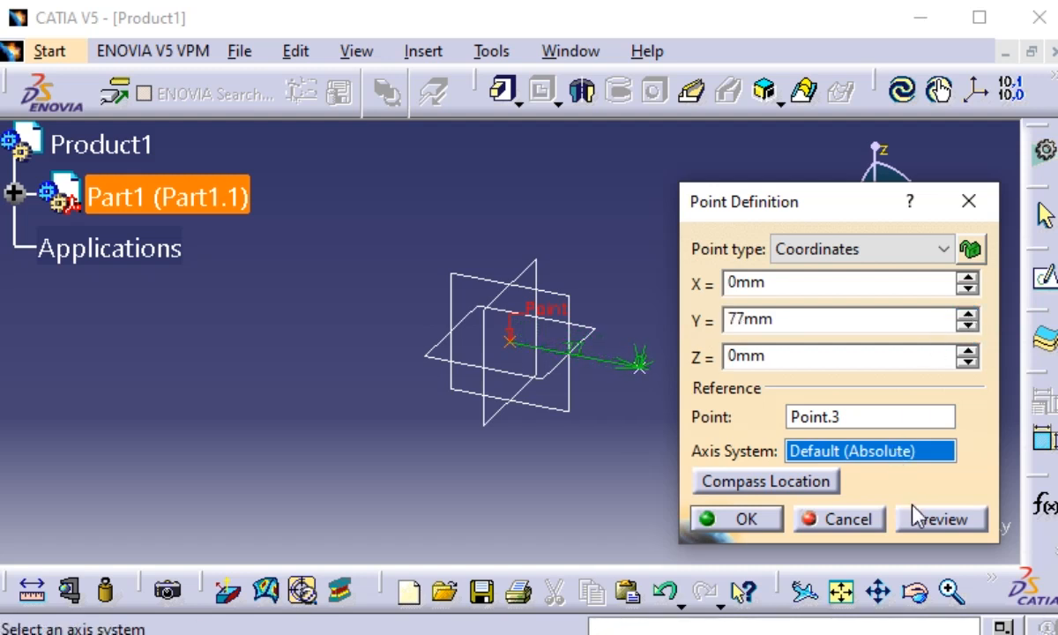
{"action": "left_click", "coordinate": [747, 519]}
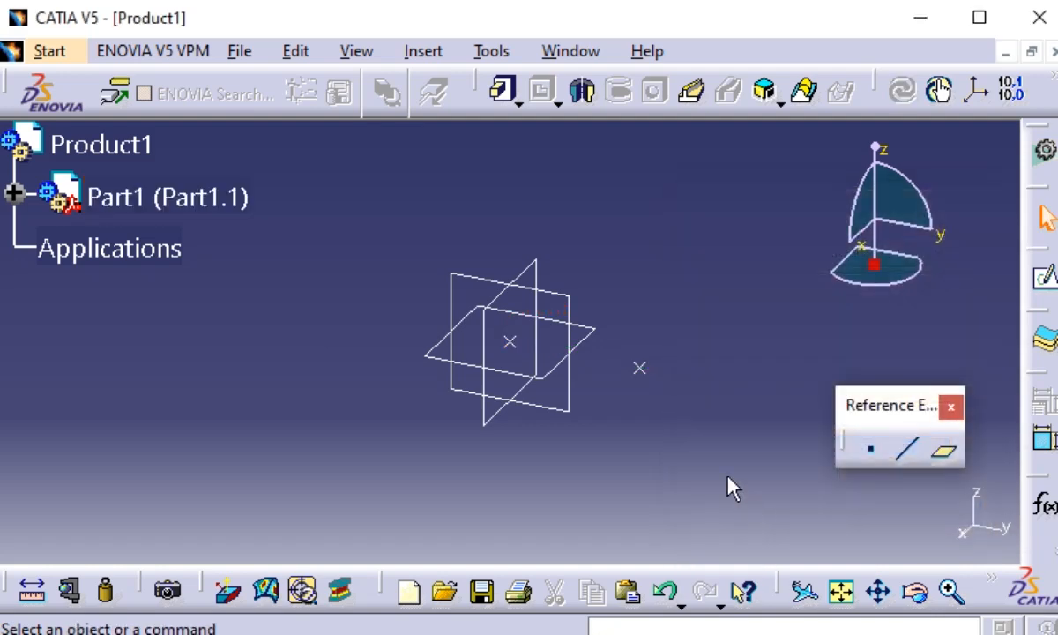
Create a Point-Point line from Point.3 to Point.4 with 0 mm start and end extensions, previewing it first.
{"action": "left_click", "coordinate": [909, 451]}
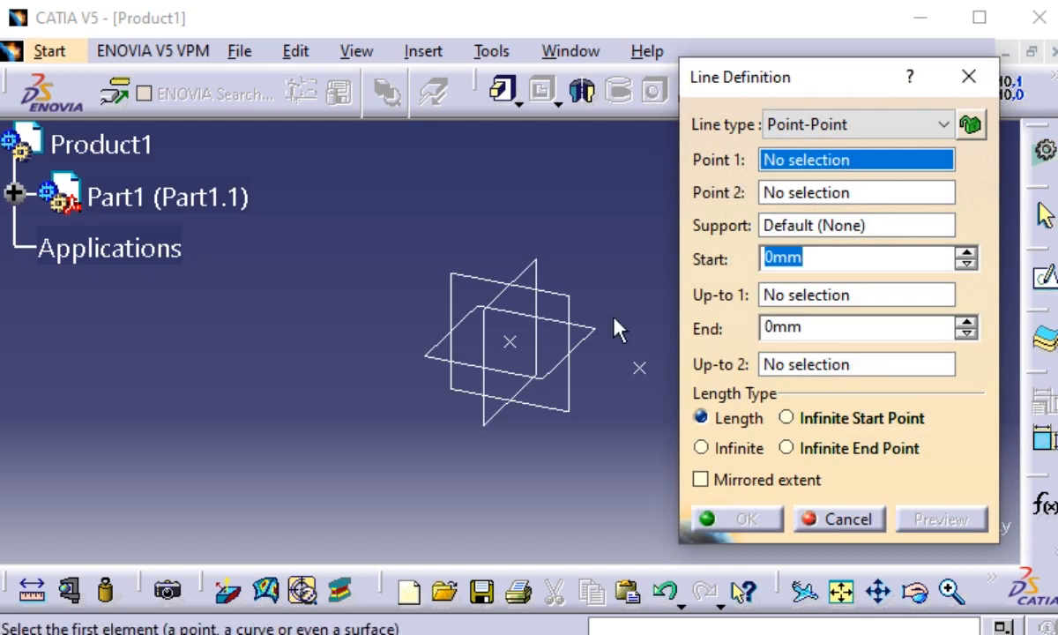
{"action": "left_click", "coordinate": [520, 345]}
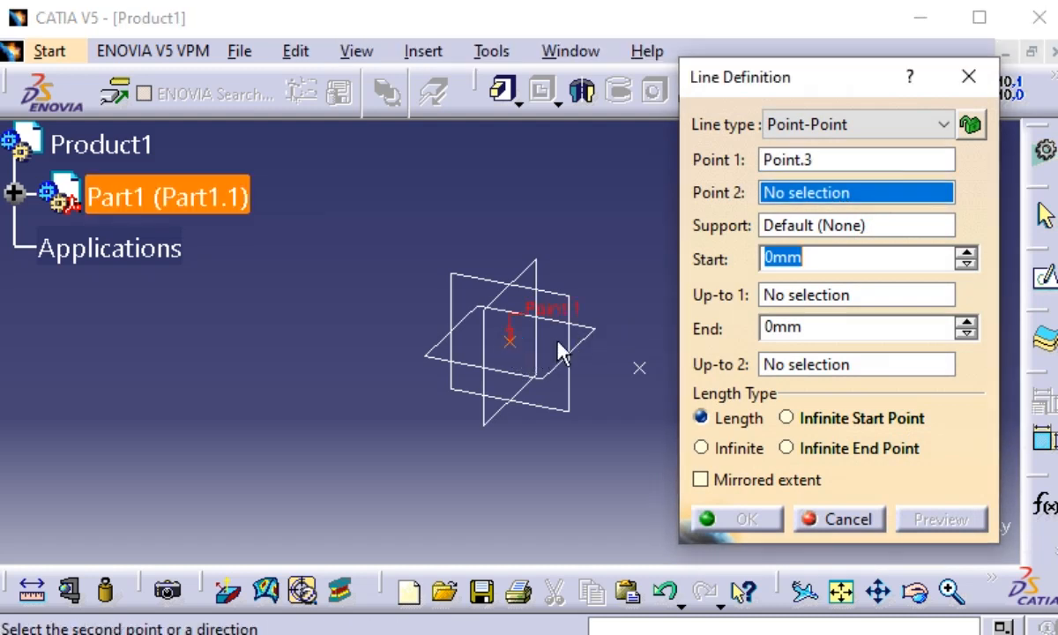
{"action": "left_click", "coordinate": [644, 371]}
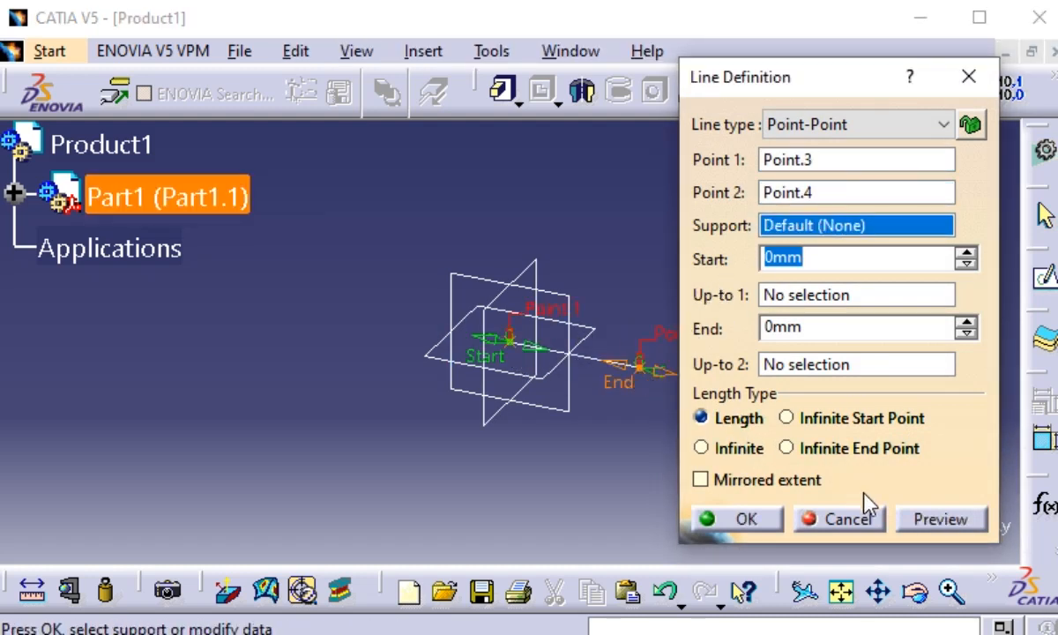
{"action": "left_click", "coordinate": [933, 526]}
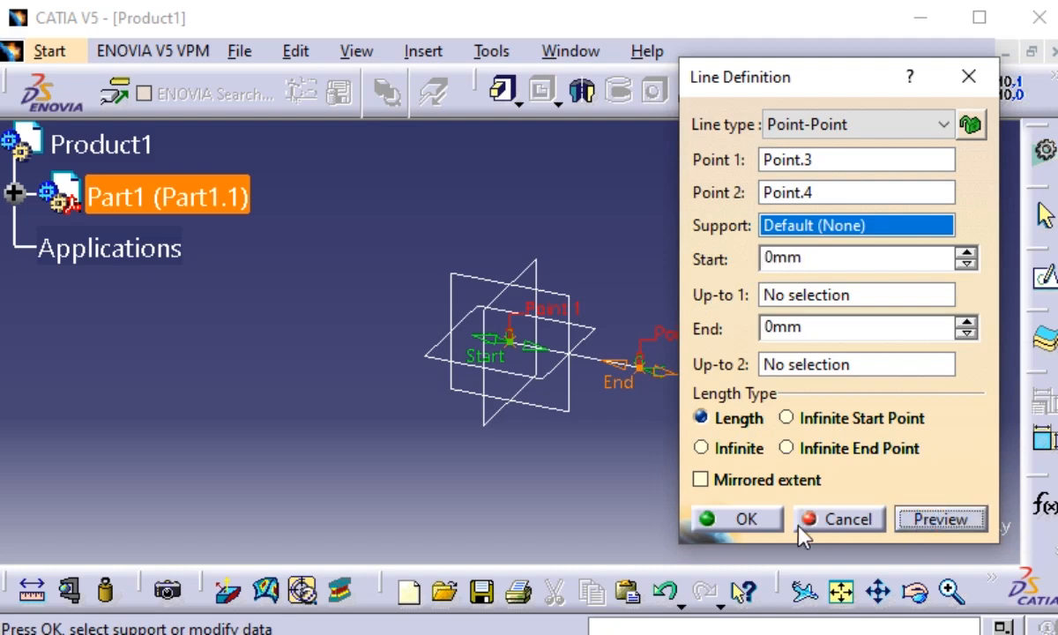
{"action": "left_click", "coordinate": [748, 520]}
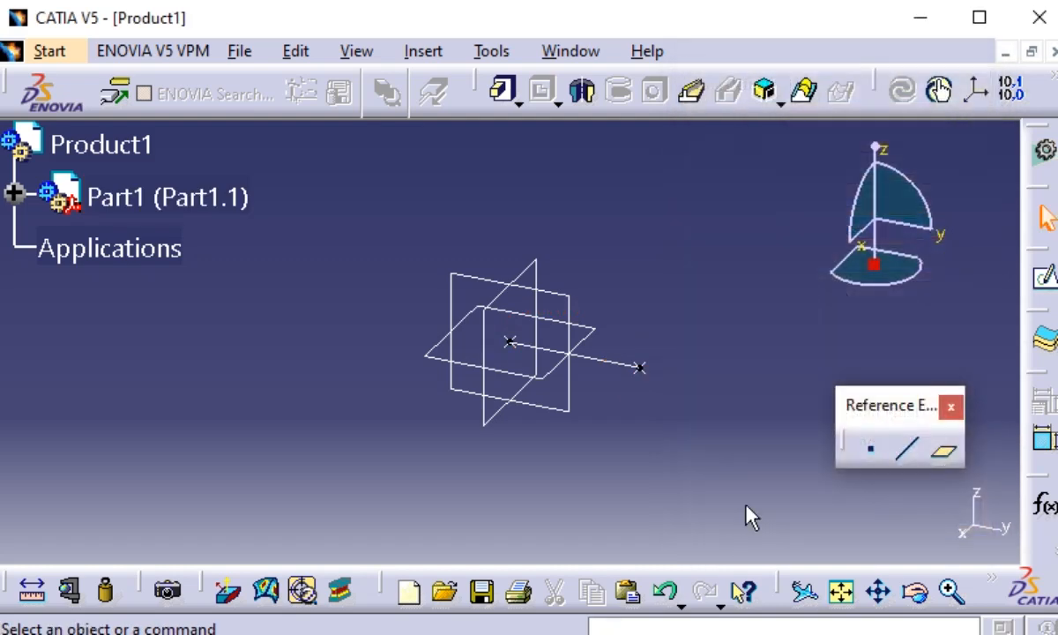
Edit the line between the two points and try the Point-Direction line type with Point.3 as its point.
{"action": "left_click", "coordinate": [603, 361]}
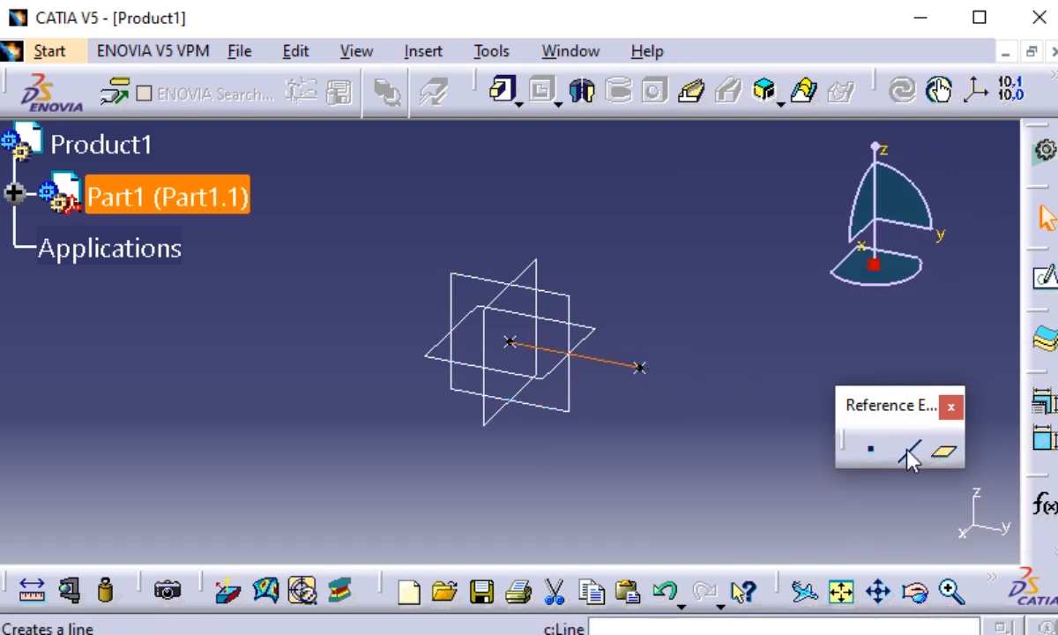
{"action": "double_click", "coordinate": [596, 362]}
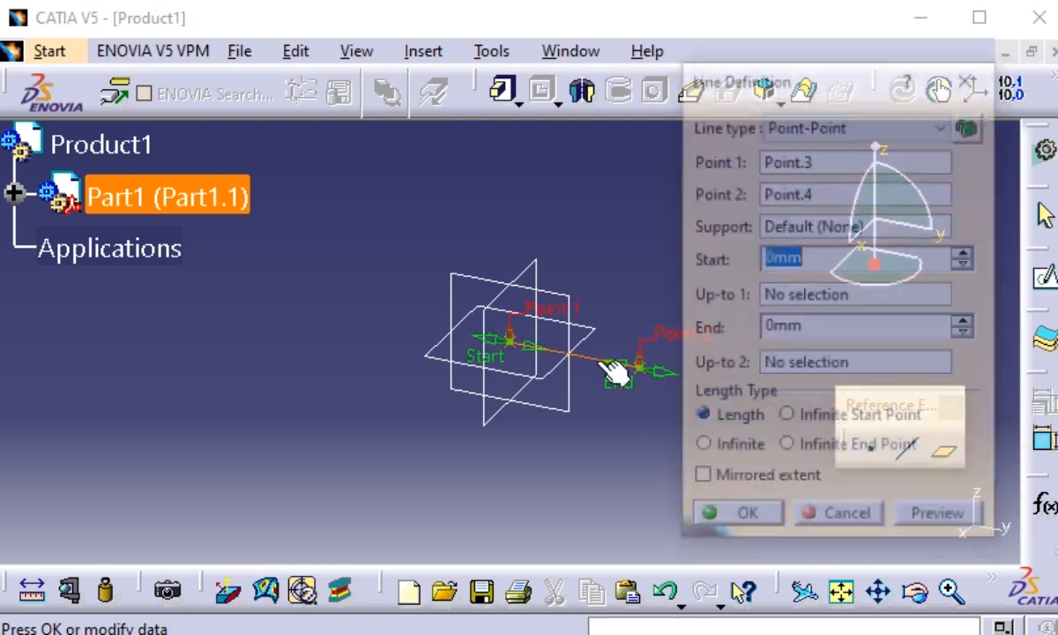
{"action": "left_click", "coordinate": [822, 131]}
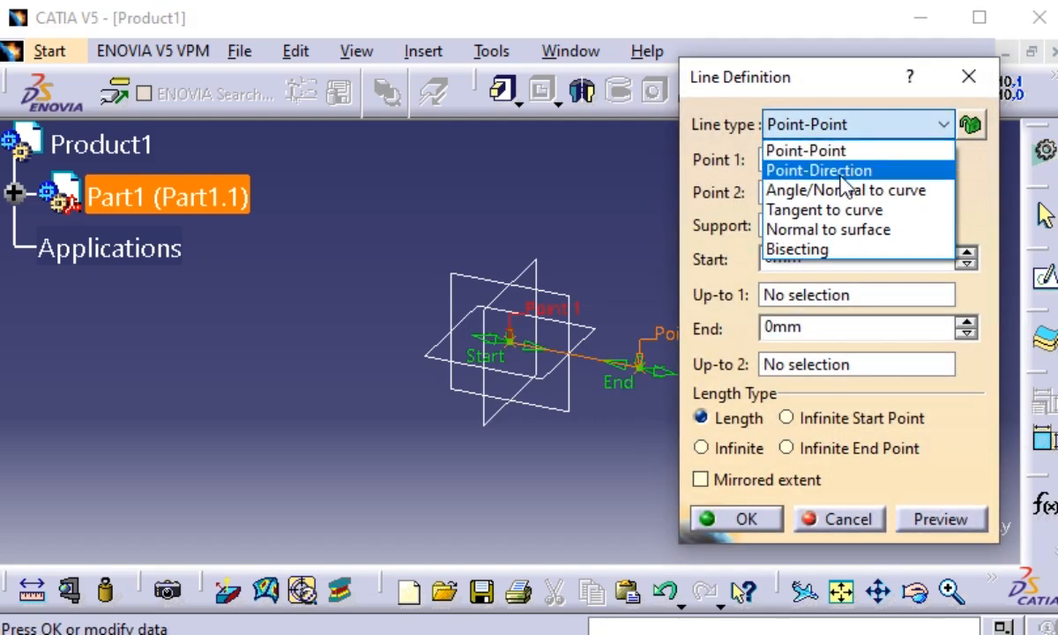
{"action": "left_click", "coordinate": [840, 173]}
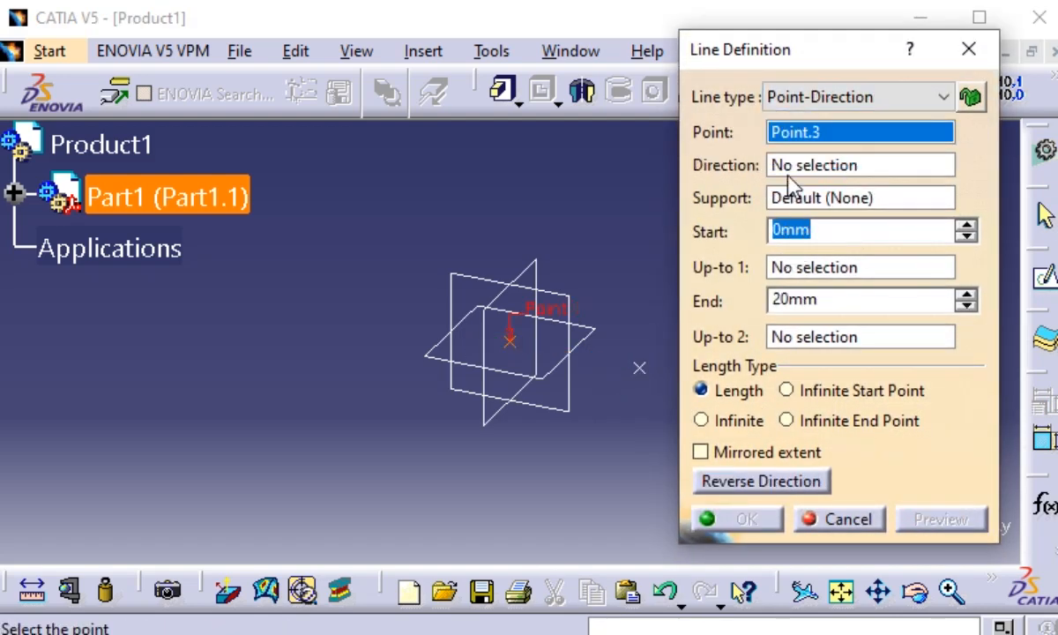
{"action": "left_click", "coordinate": [519, 341]}
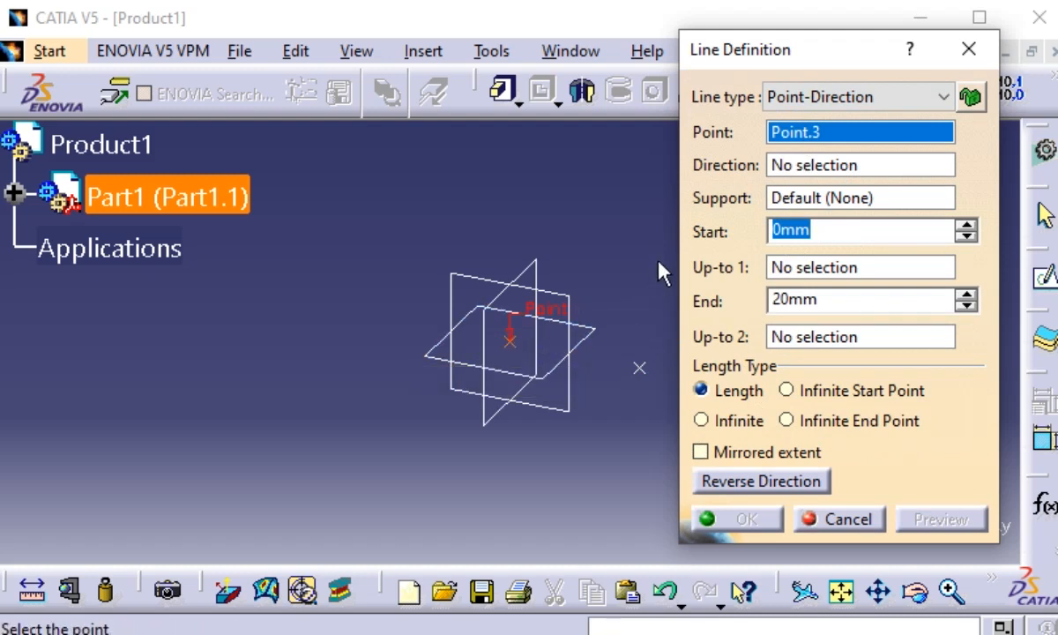
Try the Normal to surface type with the yz plane and Point.4, and preview the same inputs as Point-Direction.
{"action": "left_click", "coordinate": [570, 374]}
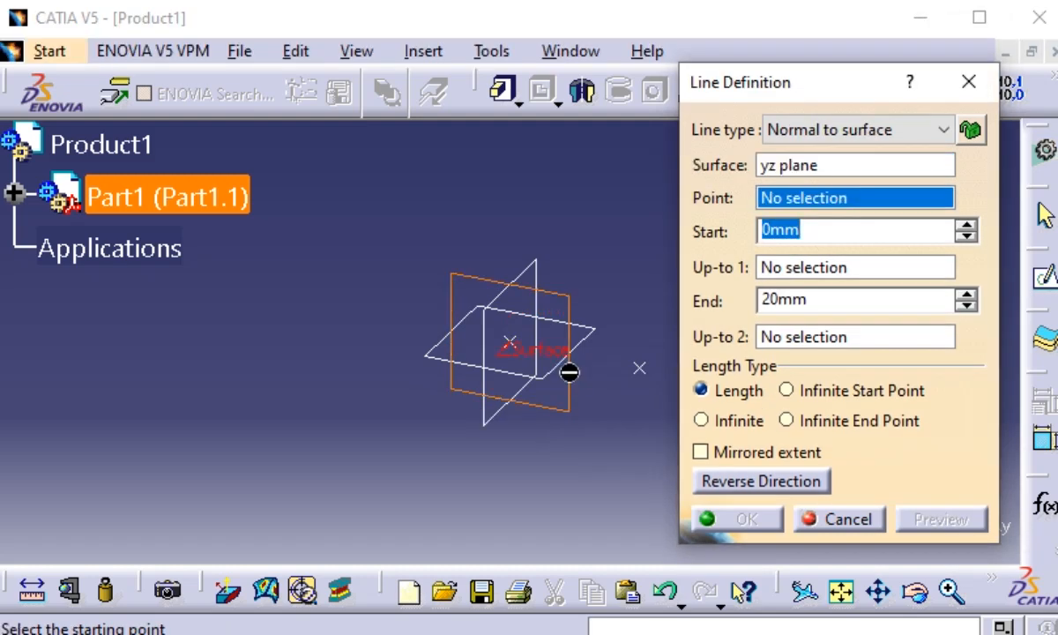
{"action": "left_click", "coordinate": [651, 374]}
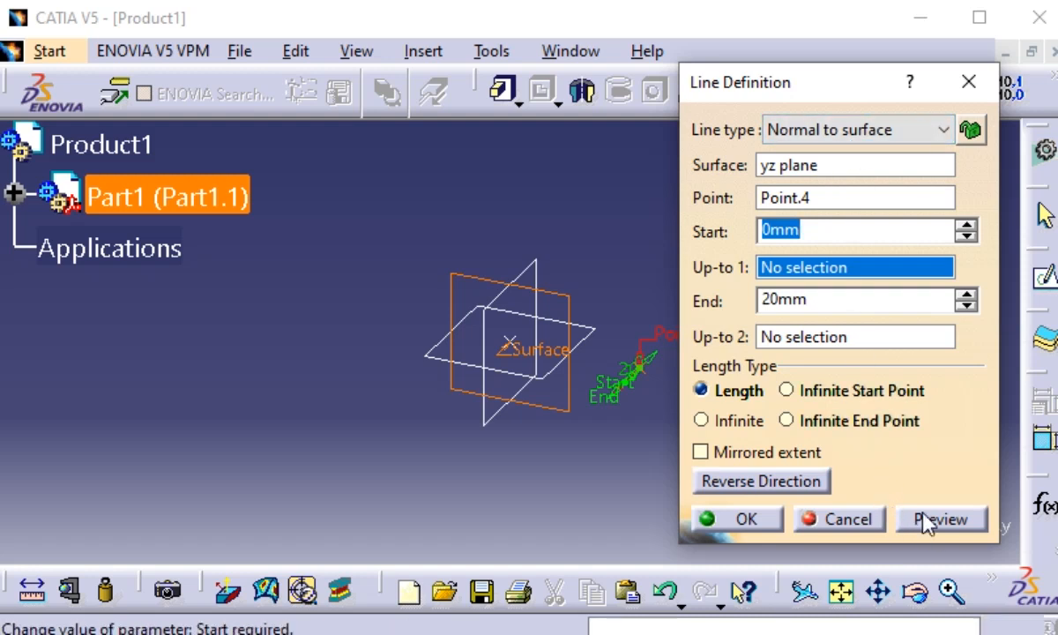
{"action": "left_click", "coordinate": [831, 146]}
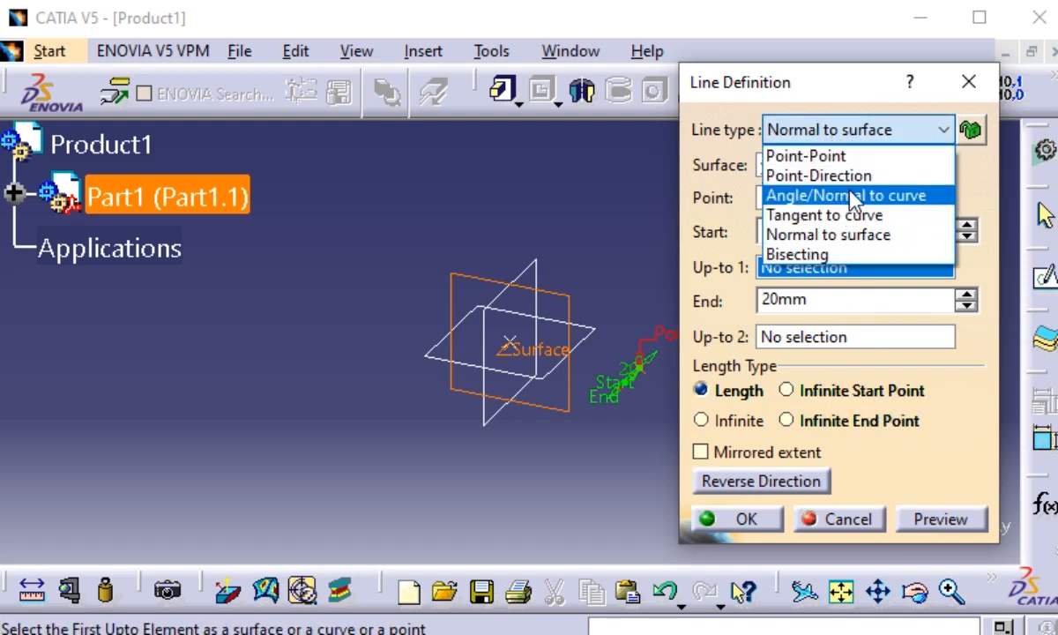
{"action": "left_click", "coordinate": [850, 176]}
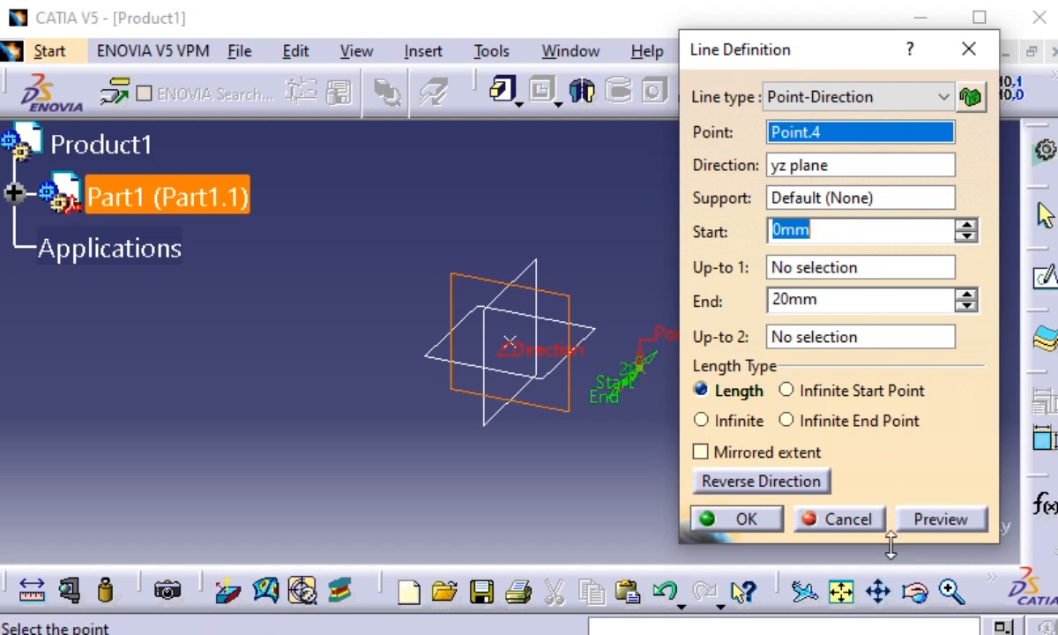
{"action": "left_click", "coordinate": [934, 522]}
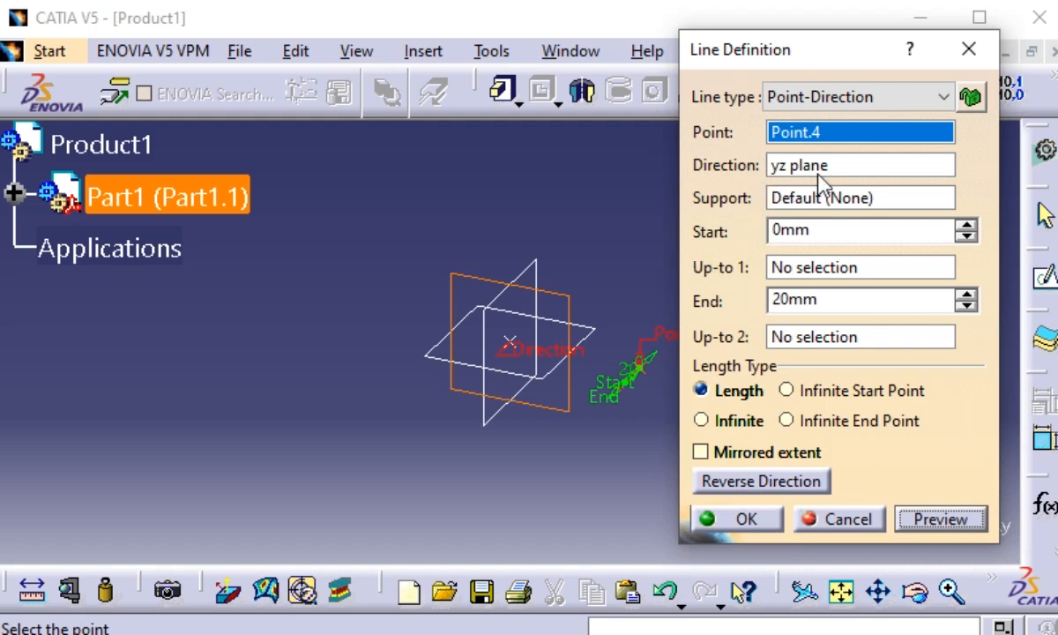
Try the Angle/Normal to curve type with the yz plane as support and Point.4, and cancel the line edit.
{"action": "left_click", "coordinate": [846, 97]}
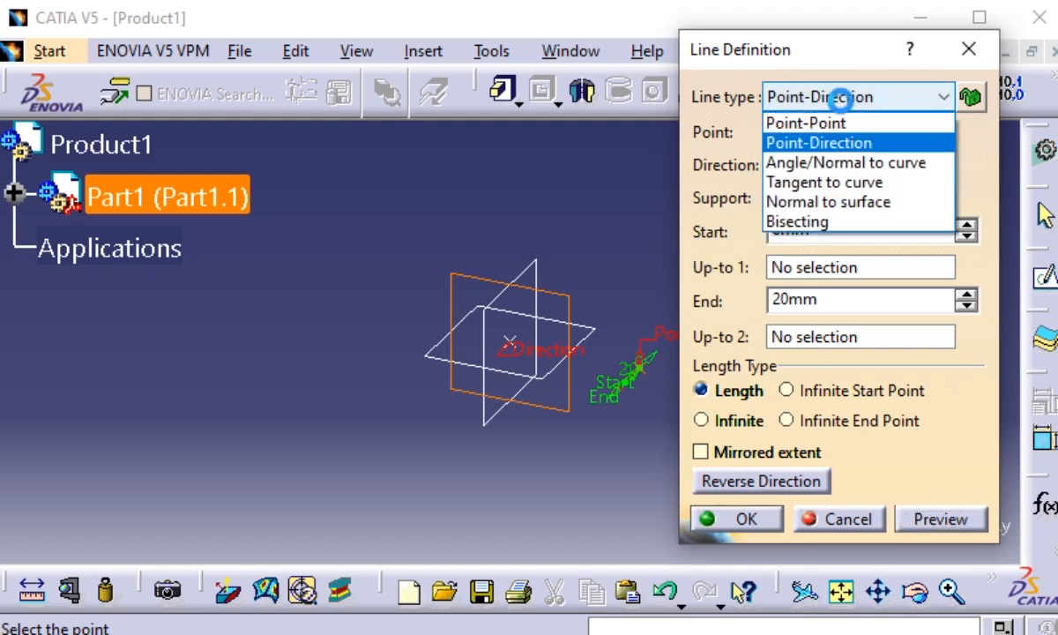
{"action": "left_click", "coordinate": [849, 161]}
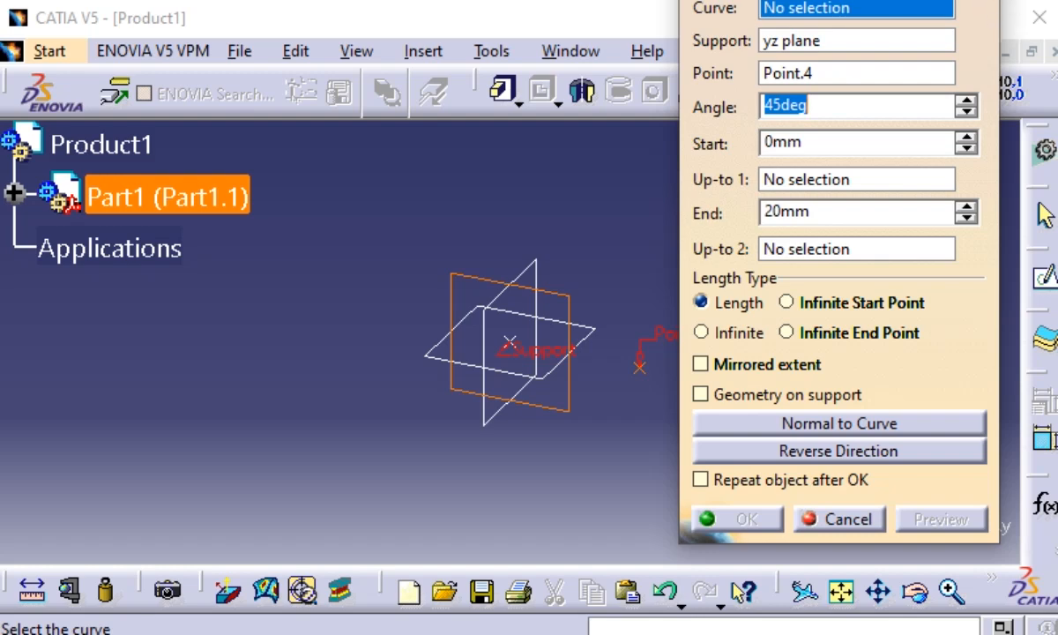
{"action": "left_click", "coordinate": [979, 1]}
Start a new Angle/Normal to curve line with Line.2 as the curve, and go through its curve, support and point inputs.
{"action": "left_click", "coordinate": [911, 447]}
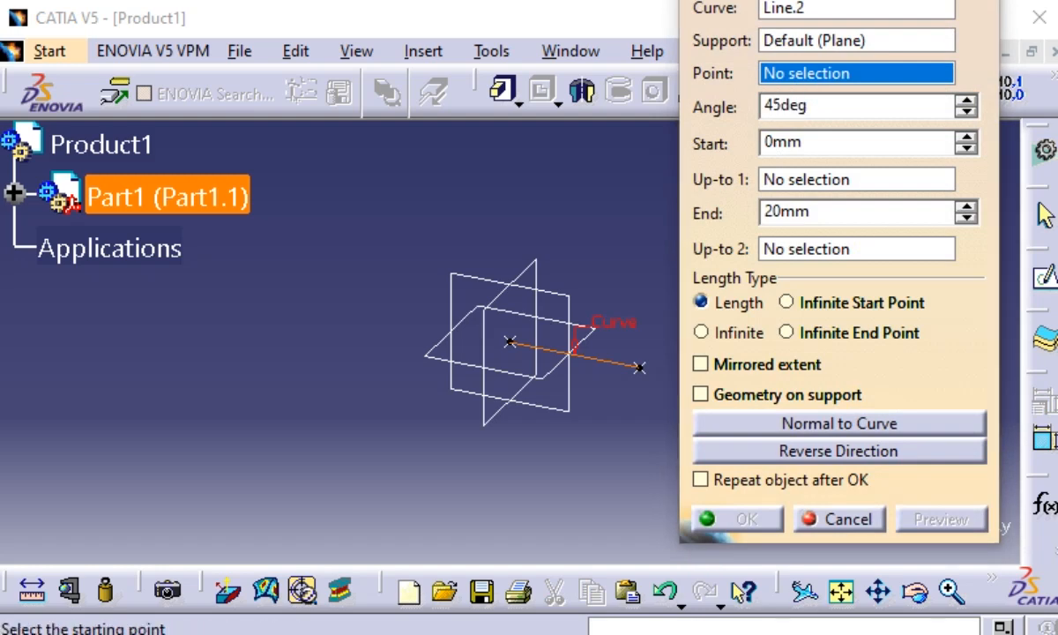
{"action": "left_click_drag", "start_coordinate": [756, 0], "coordinate": [668, 37]}
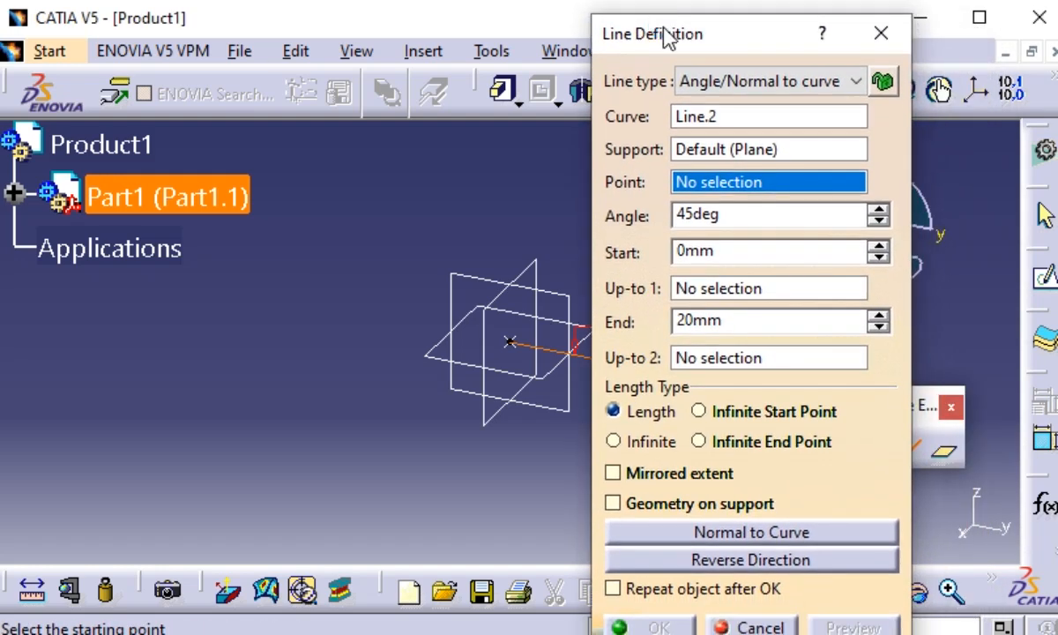
{"action": "left_click", "coordinate": [741, 117]}
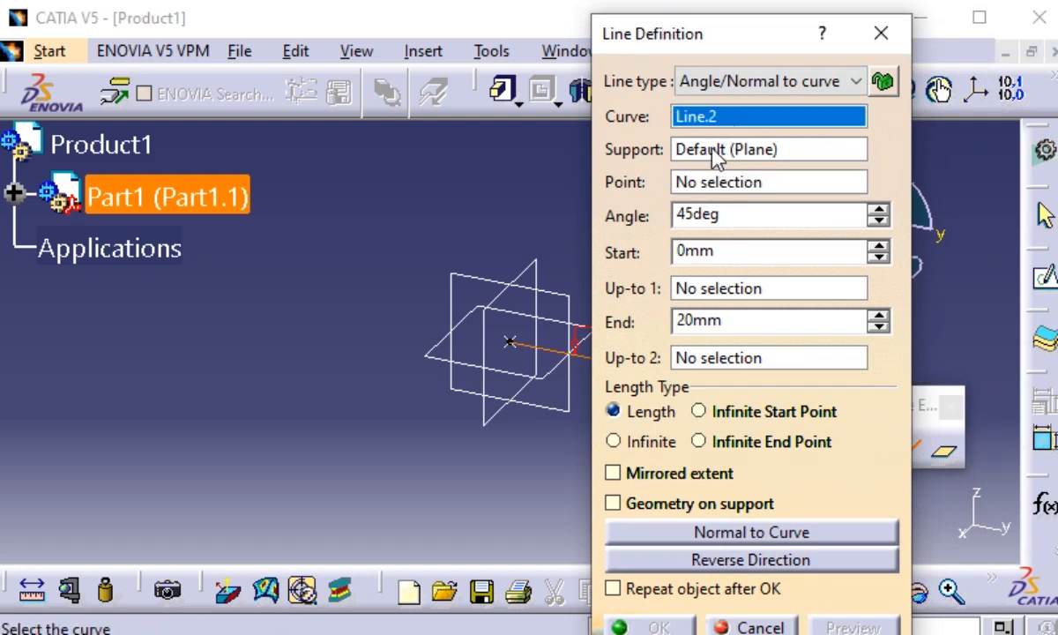
{"action": "left_click", "coordinate": [716, 150]}
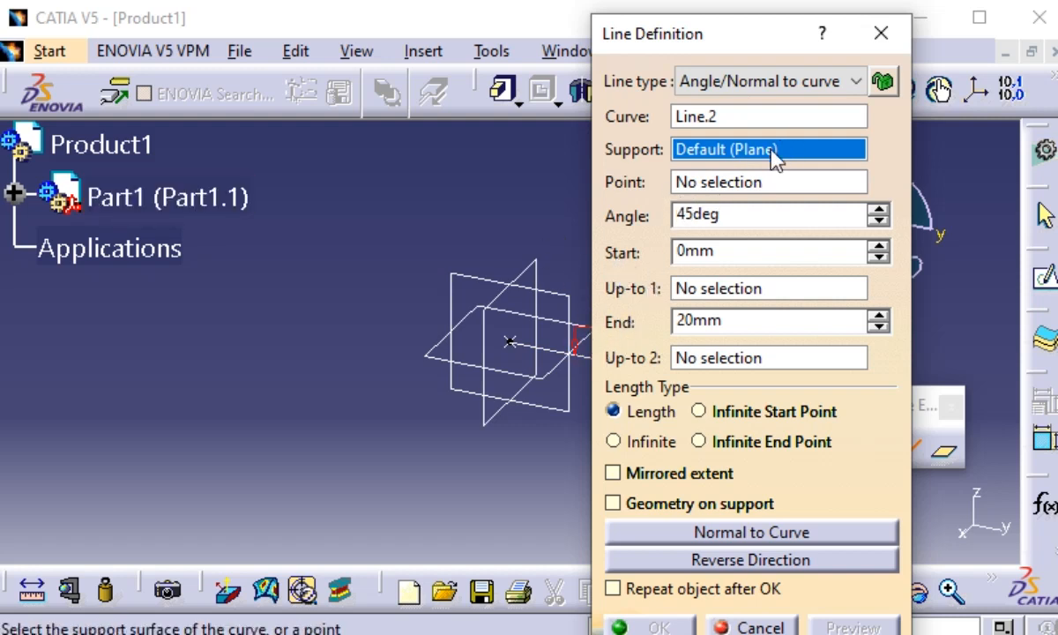
{"action": "left_click", "coordinate": [766, 180]}
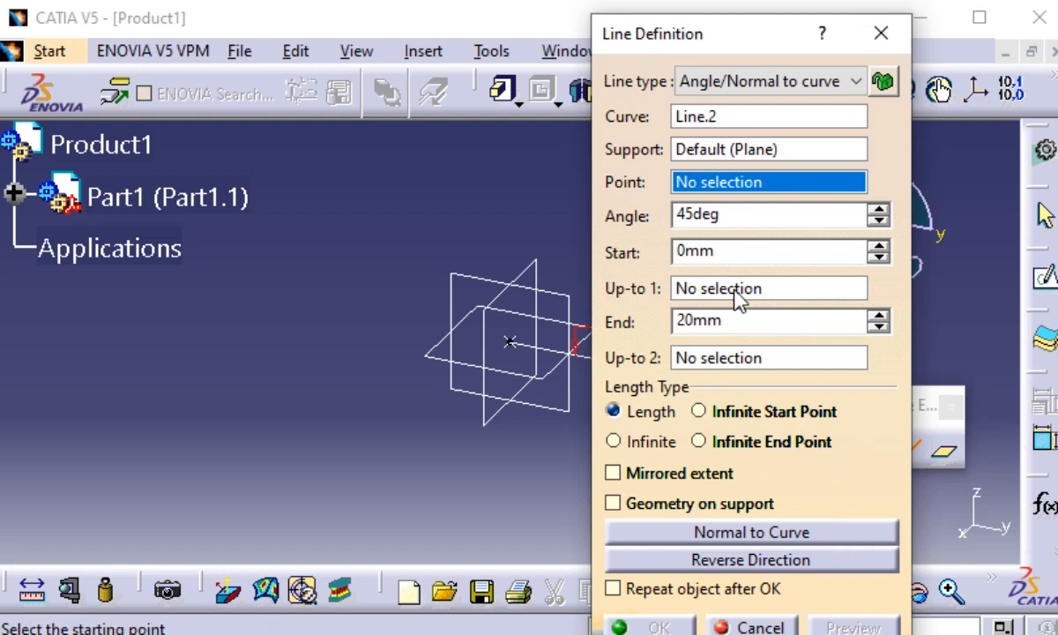
Try the Tangent to curve line type with Line.2 as the curve, followed by the Normal to surface type.
{"action": "left_click", "coordinate": [756, 84]}
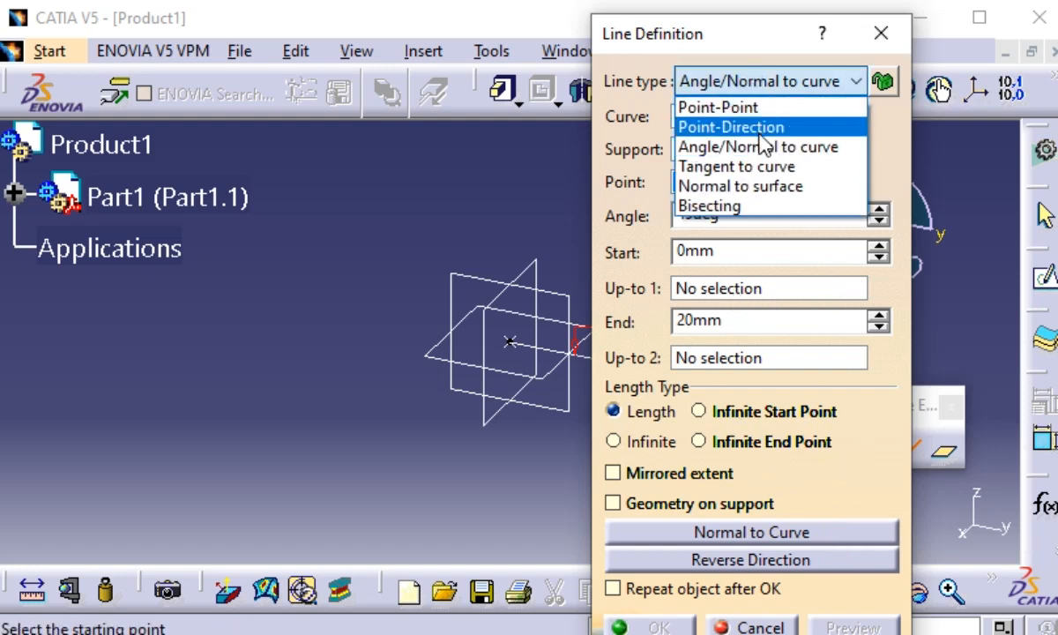
{"action": "left_click", "coordinate": [777, 166]}
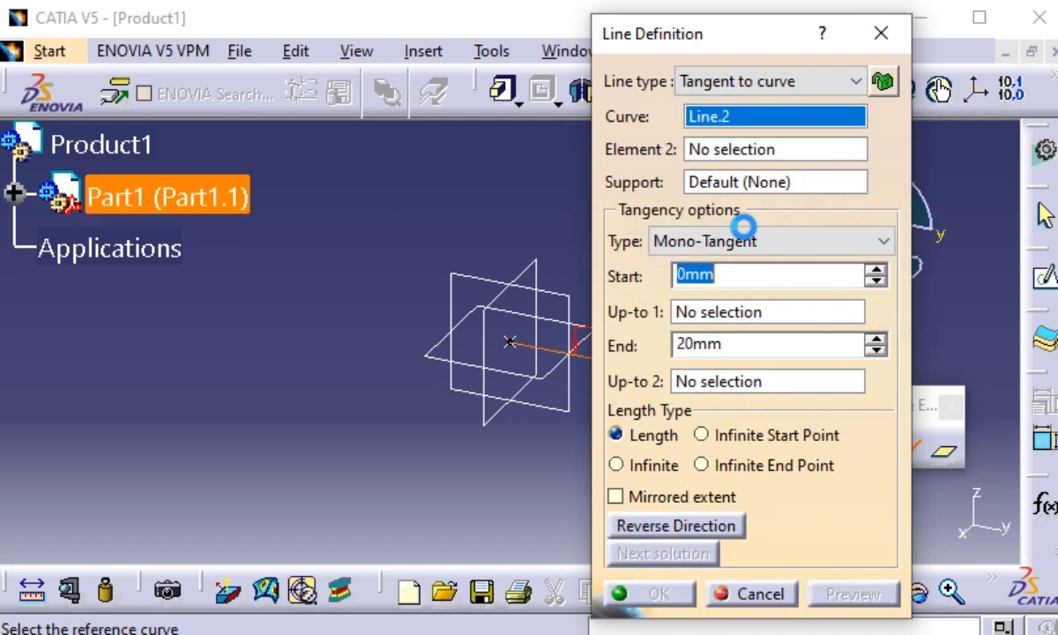
{"action": "left_click", "coordinate": [739, 149]}
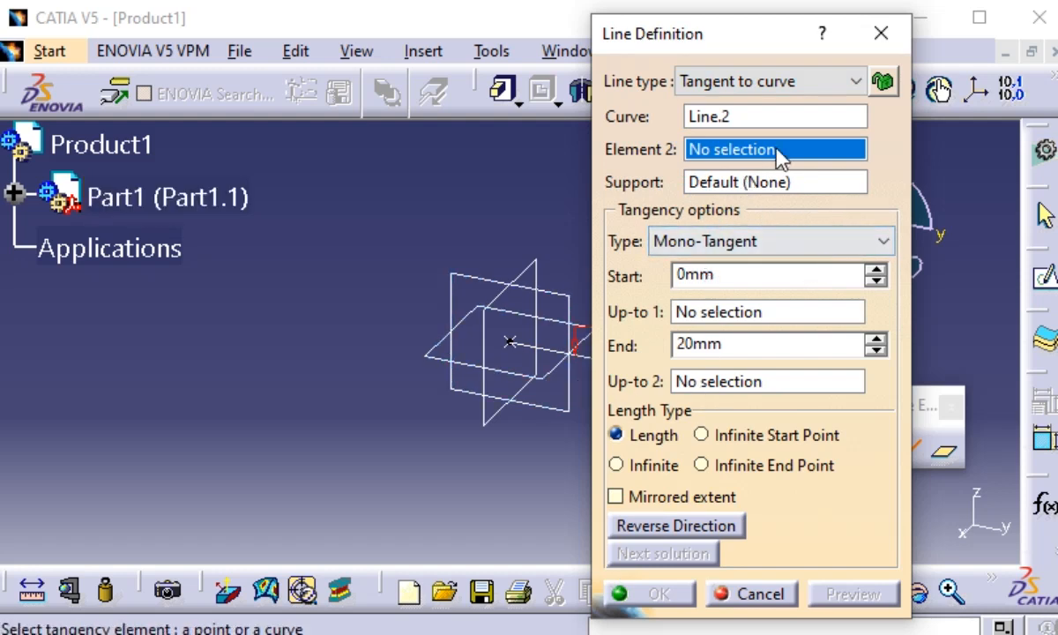
{"action": "left_click", "coordinate": [812, 84]}
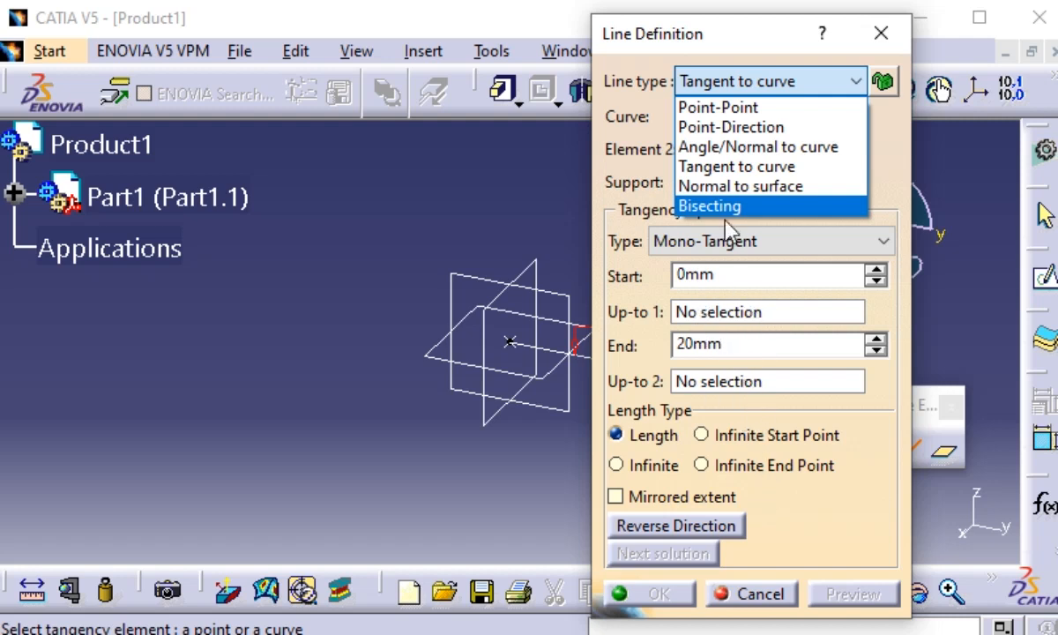
{"action": "left_click", "coordinate": [798, 189]}
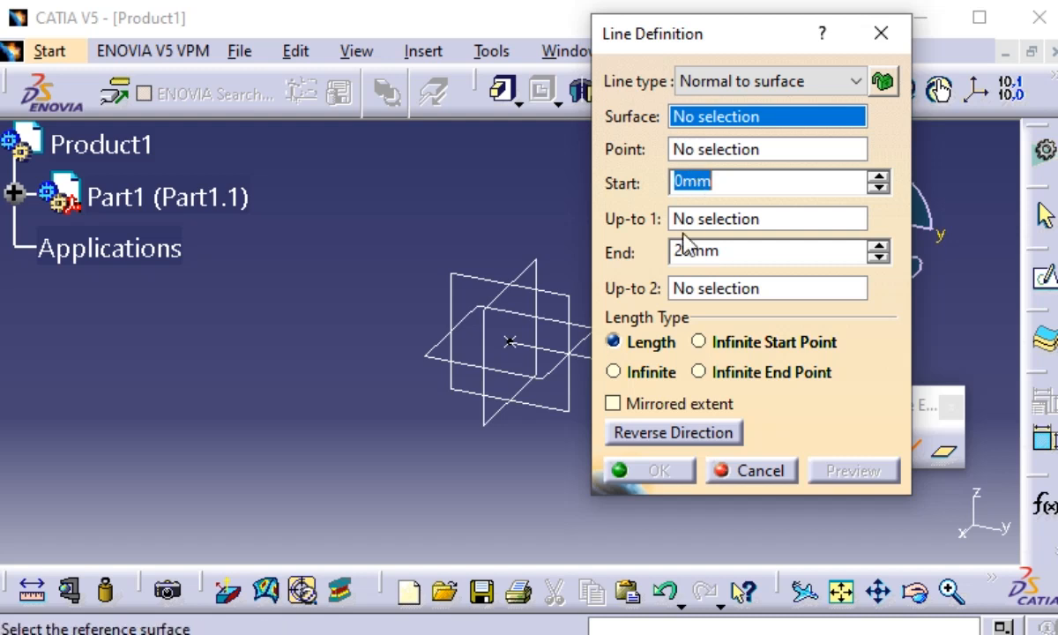
Try the Bisecting line type with Line.2 as the first line, and cancel the line definition.
{"action": "left_click", "coordinate": [735, 80]}
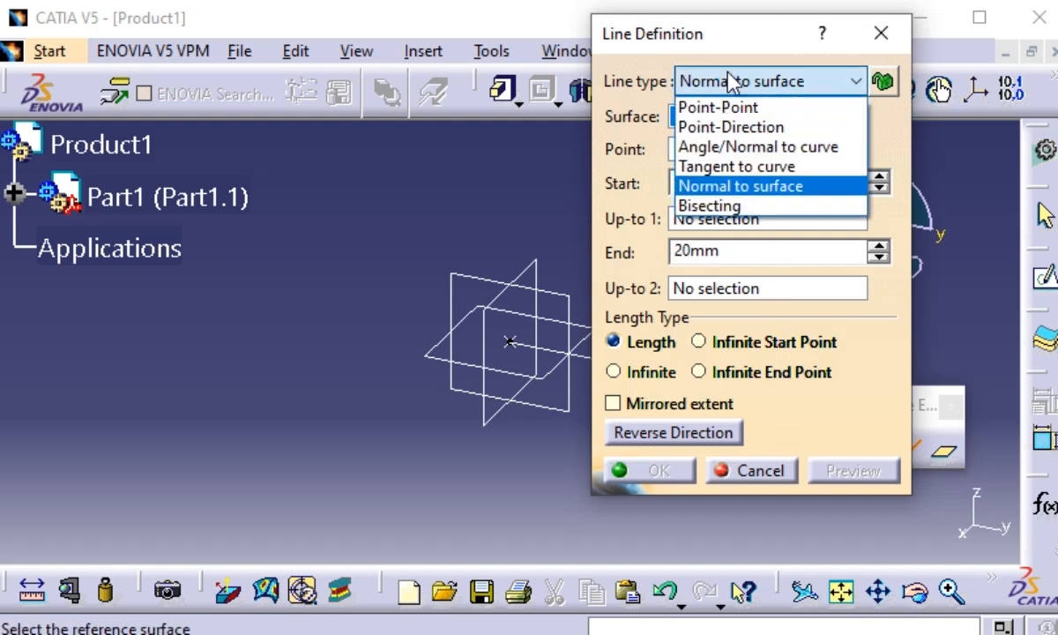
{"action": "left_click", "coordinate": [728, 206]}
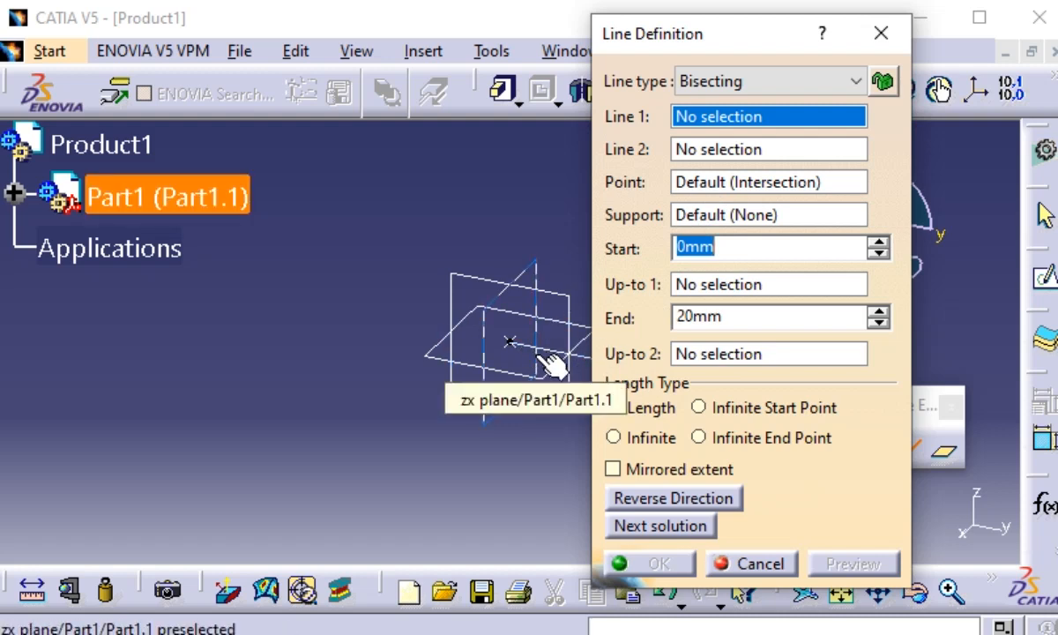
{"action": "middle_click_drag", "start_coordinate": [520, 347], "coordinate": [424, 333]}
{"action": "left_click", "coordinate": [407, 318]}
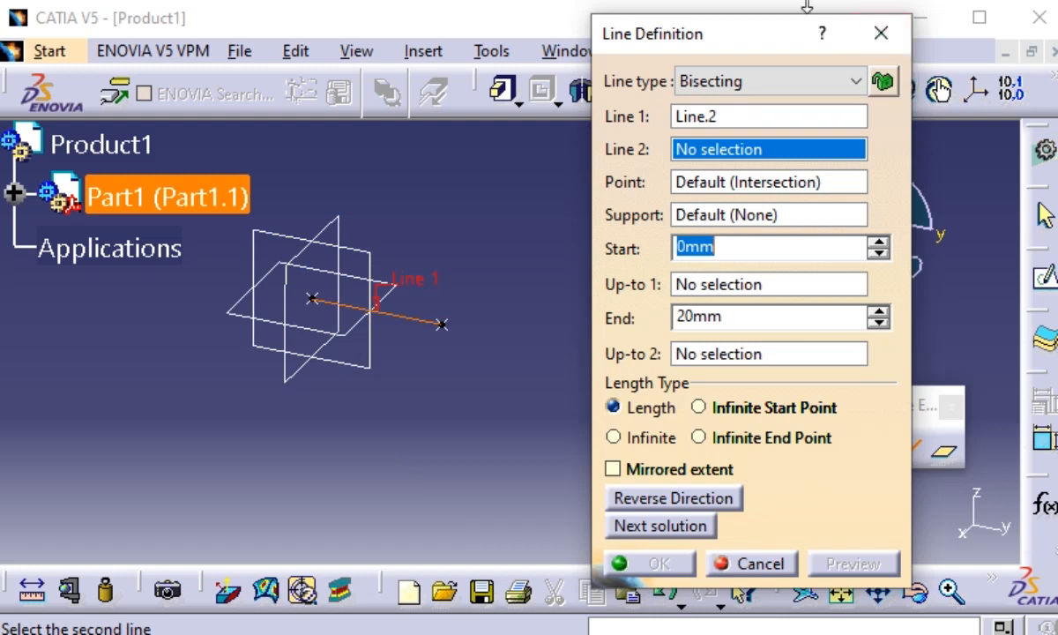
{"action": "left_click", "coordinate": [757, 562]}
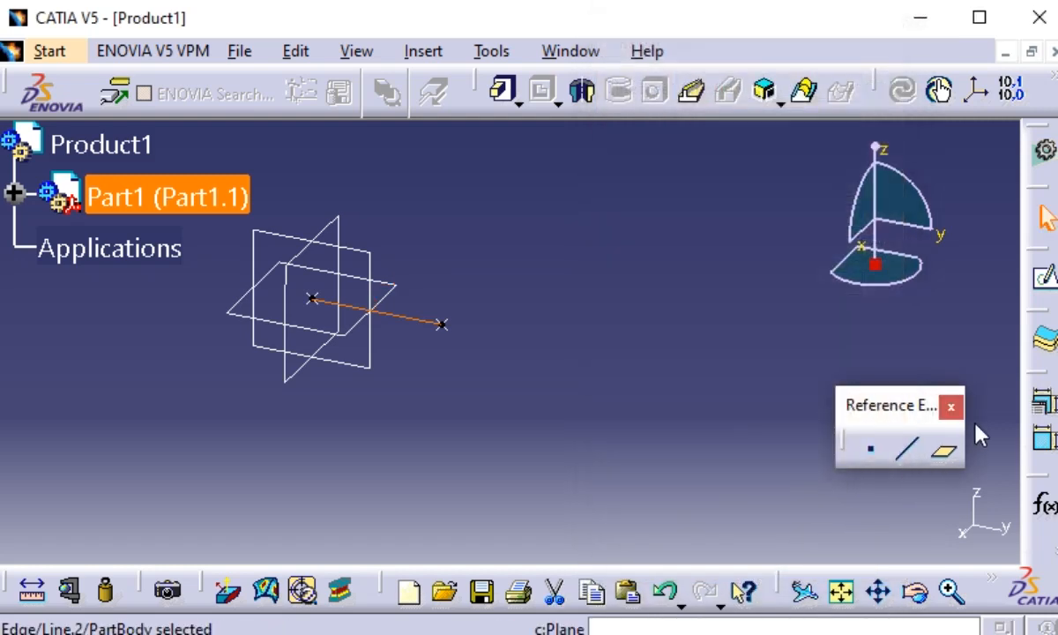
Start an Offset from plane reference plane with the yz plane as reference and set the offset to 71 mm.
{"action": "left_click", "coordinate": [949, 453]}
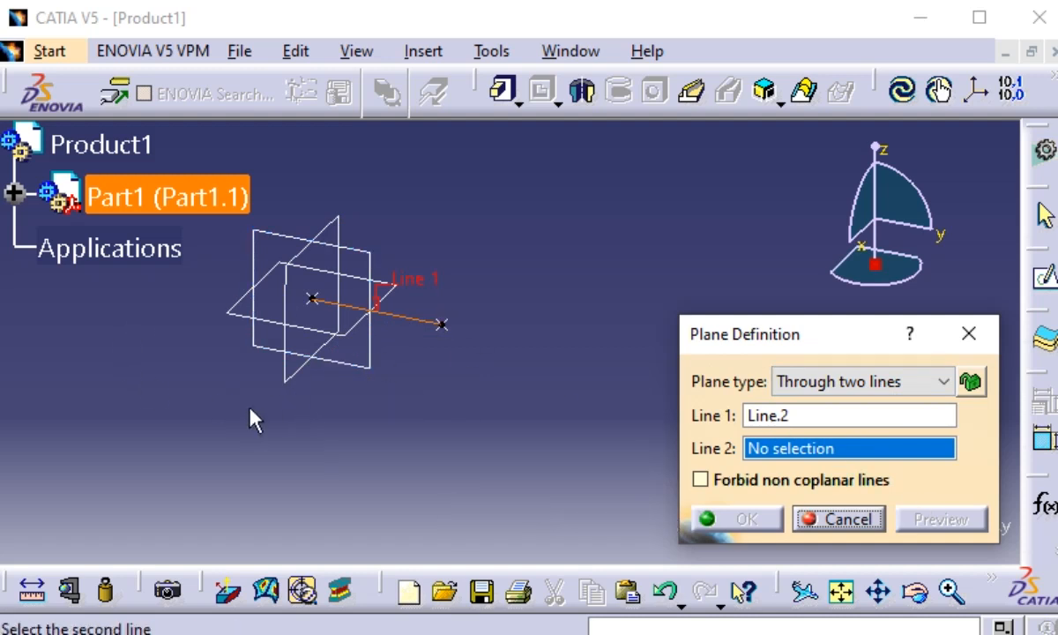
{"action": "left_click", "coordinate": [889, 381]}
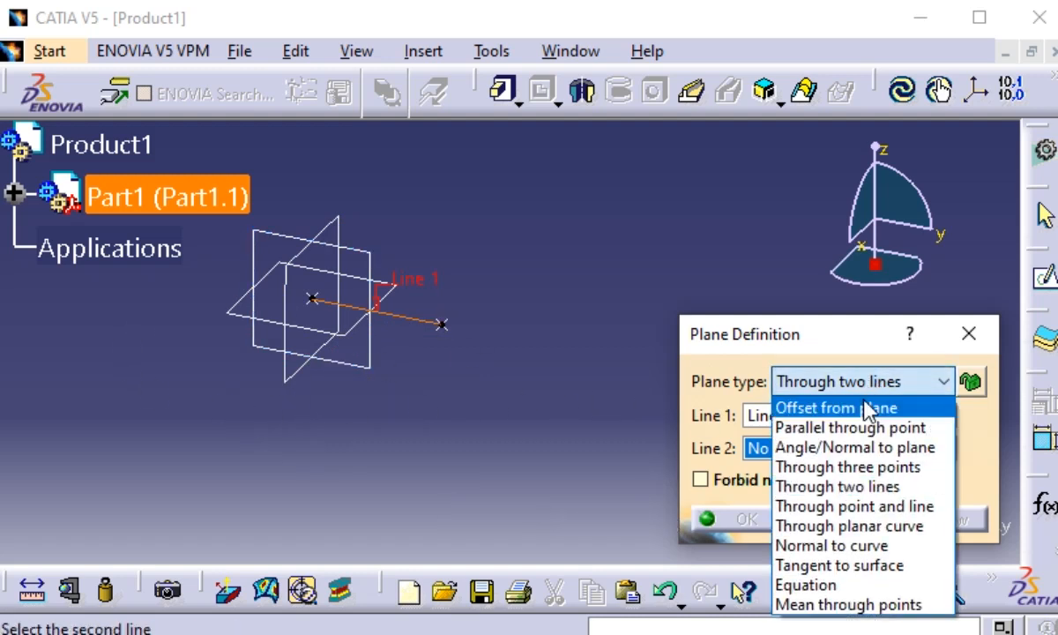
{"action": "left_click", "coordinate": [866, 407]}
{"action": "left_click", "coordinate": [369, 350]}
{"action": "middle_click_drag", "start_coordinate": [445, 372], "coordinate": [595, 337]}
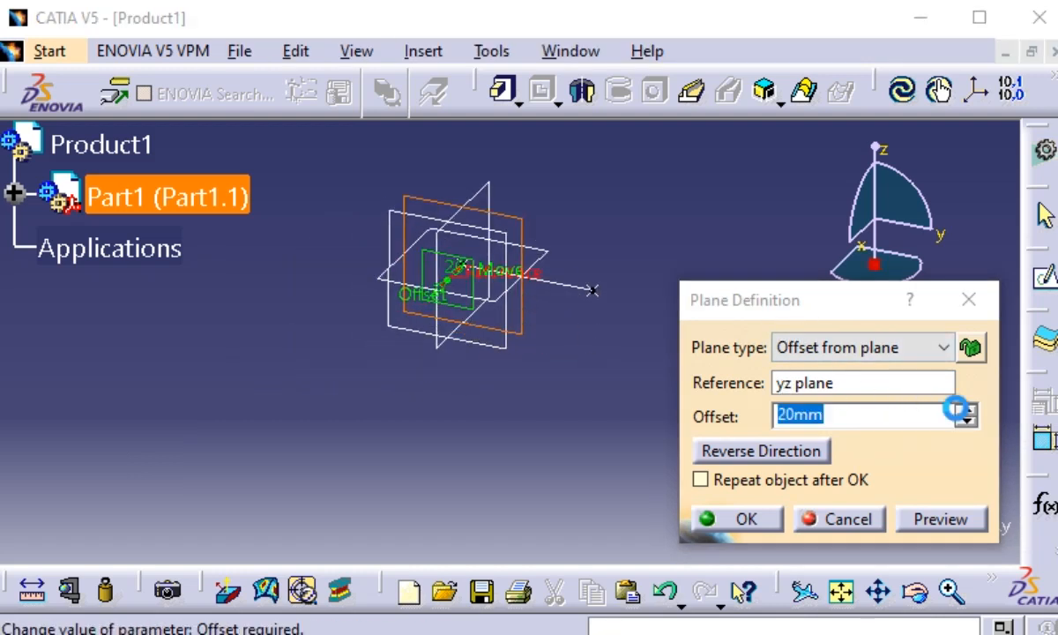
{"action": "left_click", "coordinate": [965, 409]}
{"action": "left_click_drag", "start_coordinate": [960, 409], "coordinate": [961, 409]}
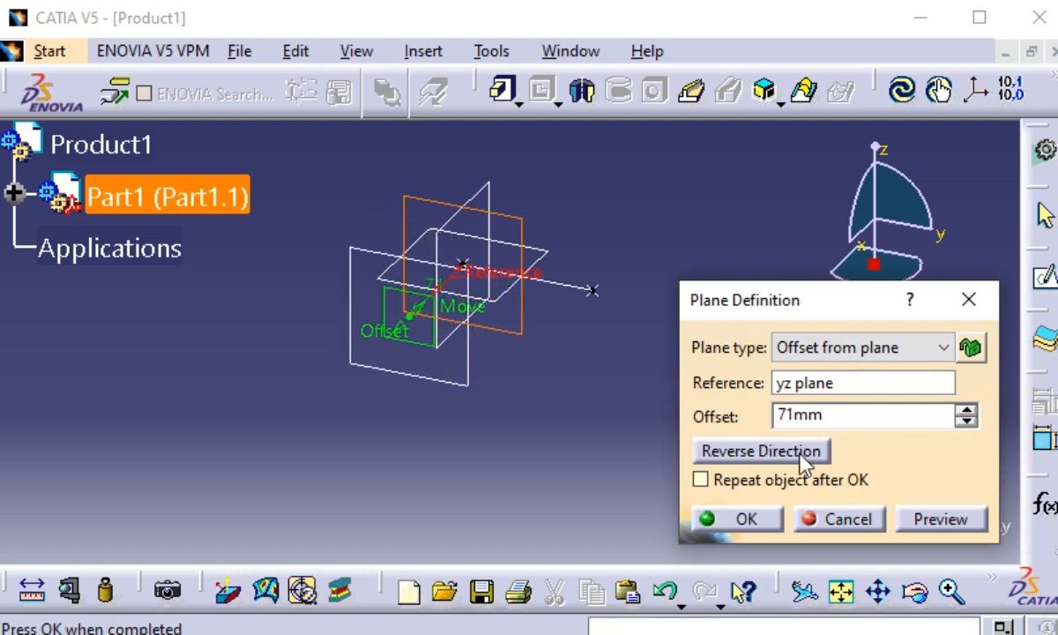
Reverse the plane's offset direction and create it with object repetition enabled.
{"action": "left_click", "coordinate": [802, 453]}
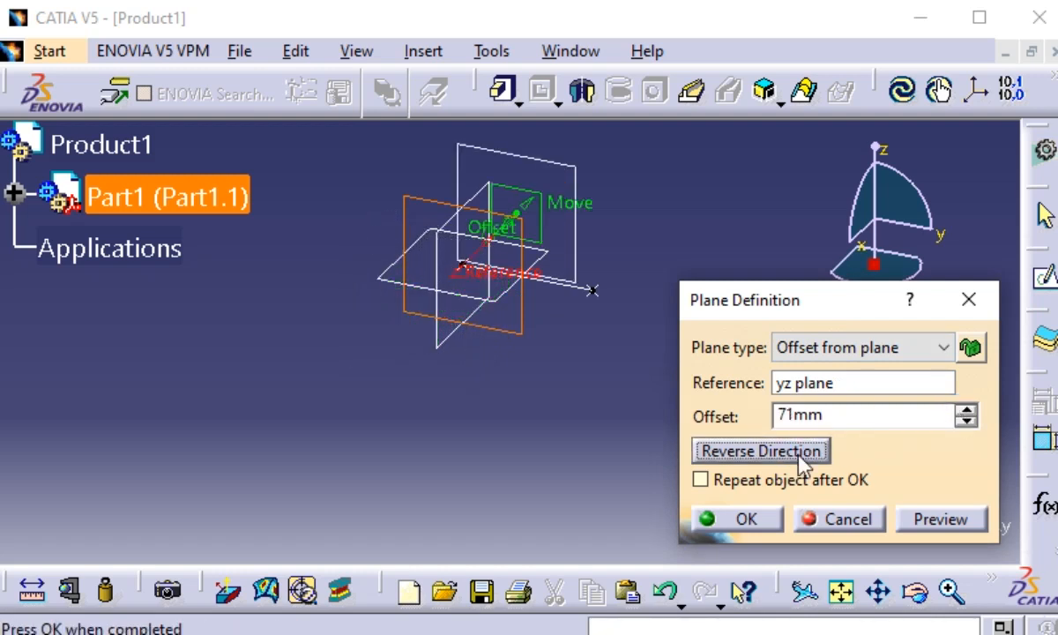
{"action": "middle_click_drag", "start_coordinate": [589, 323], "coordinate": [476, 388]}
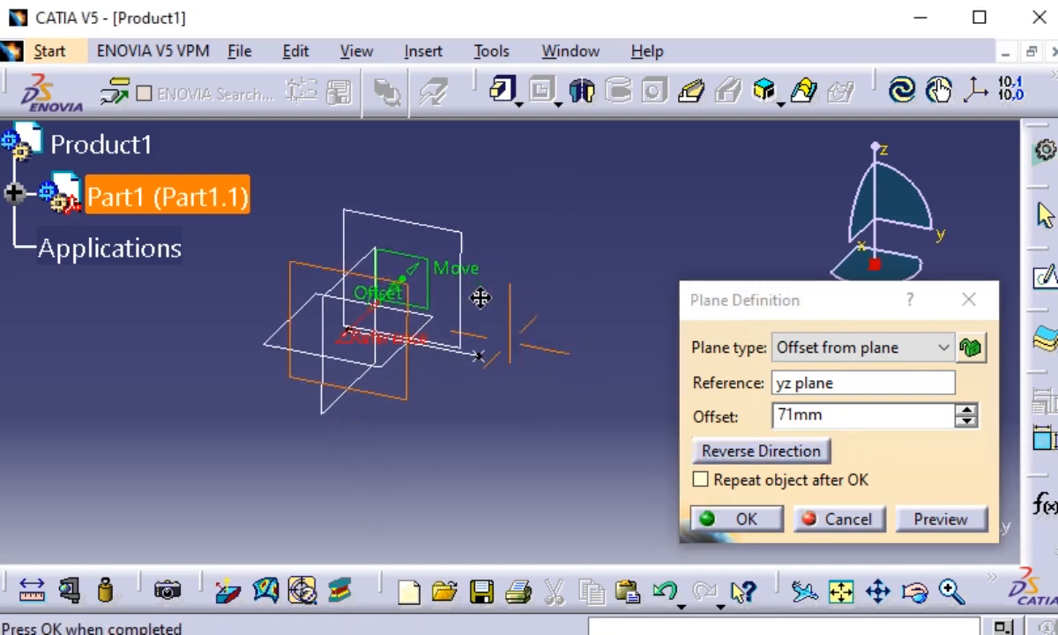
{"action": "scroll", "coordinate": [494, 308], "scroll_direction": "up", "scroll_amount": 1}
{"action": "left_click", "coordinate": [702, 480]}
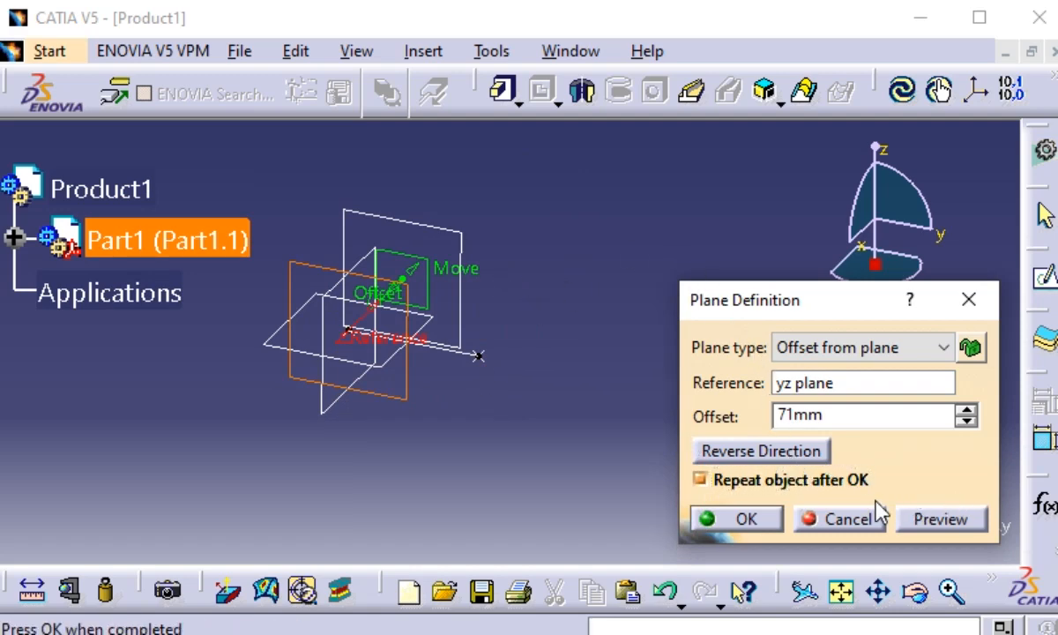
{"action": "left_click", "coordinate": [742, 520]}
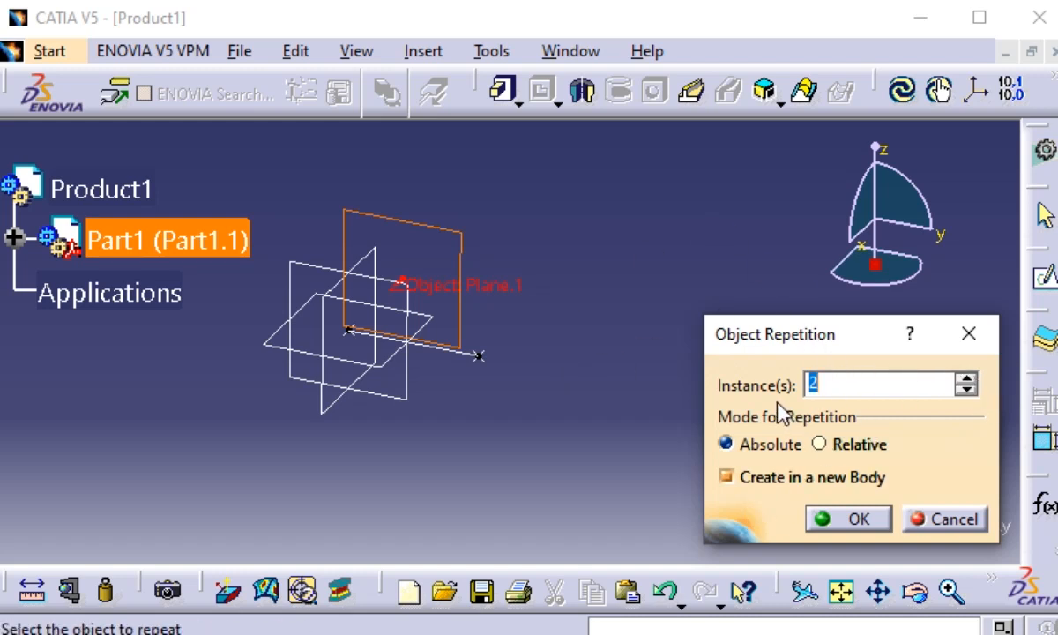
Repeat the offset plane with 4 instances in Absolute mode, created in a new body.
{"action": "left_click", "coordinate": [968, 377]}
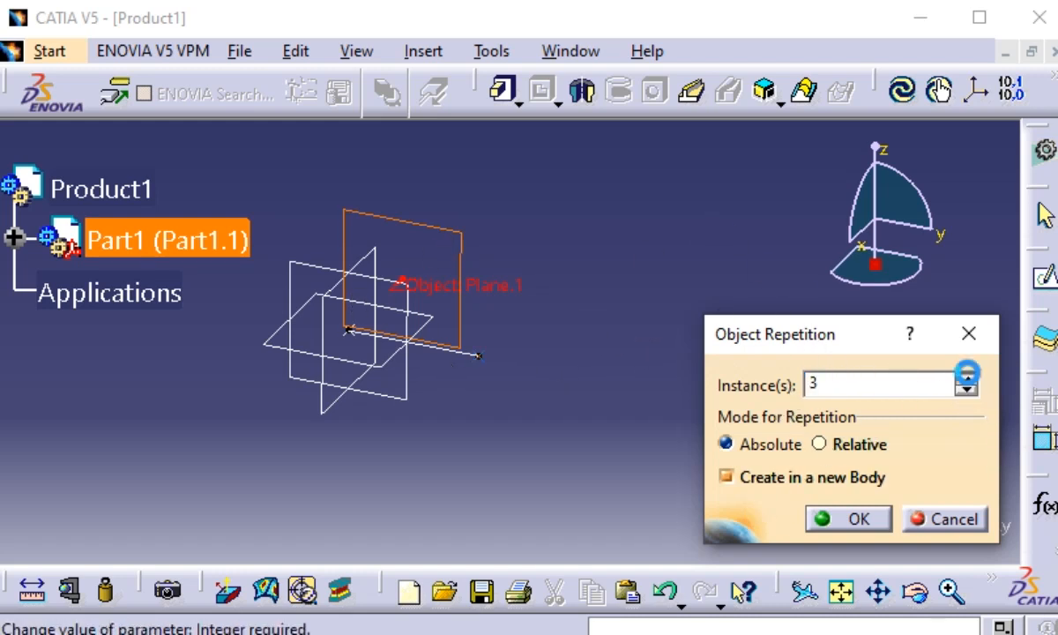
{"action": "left_click", "coordinate": [968, 377]}
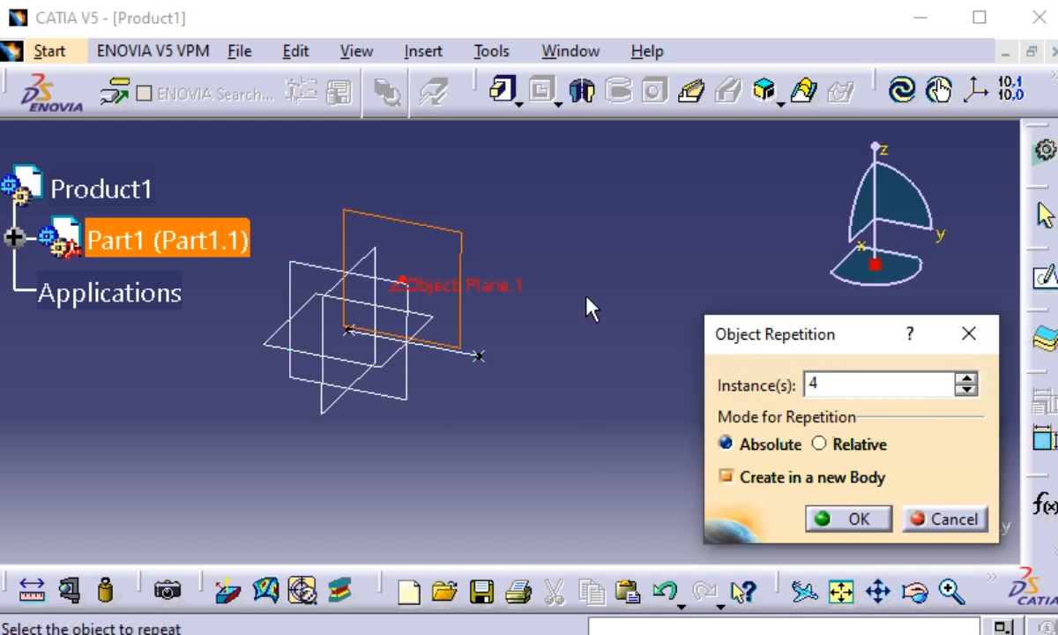
{"action": "left_click", "coordinate": [852, 445]}
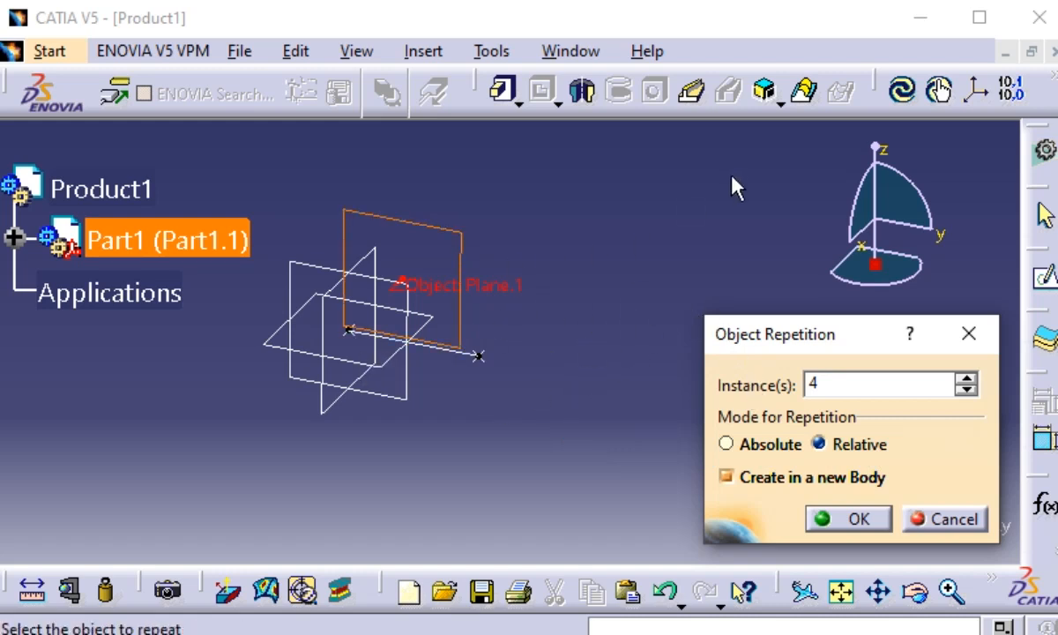
{"action": "left_click", "coordinate": [760, 445]}
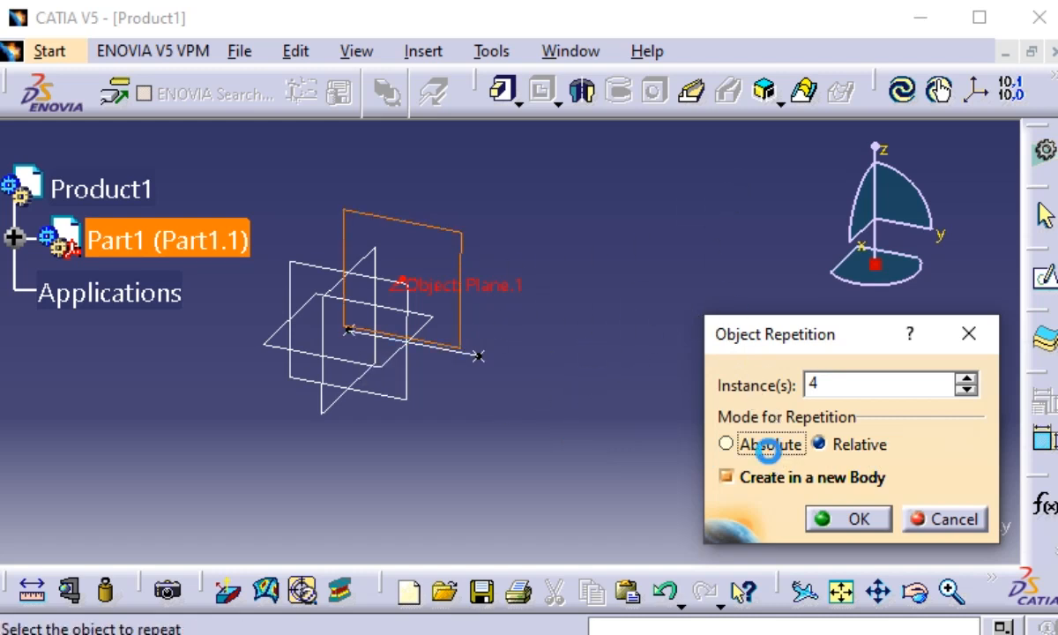
{"action": "left_click", "coordinate": [861, 528]}
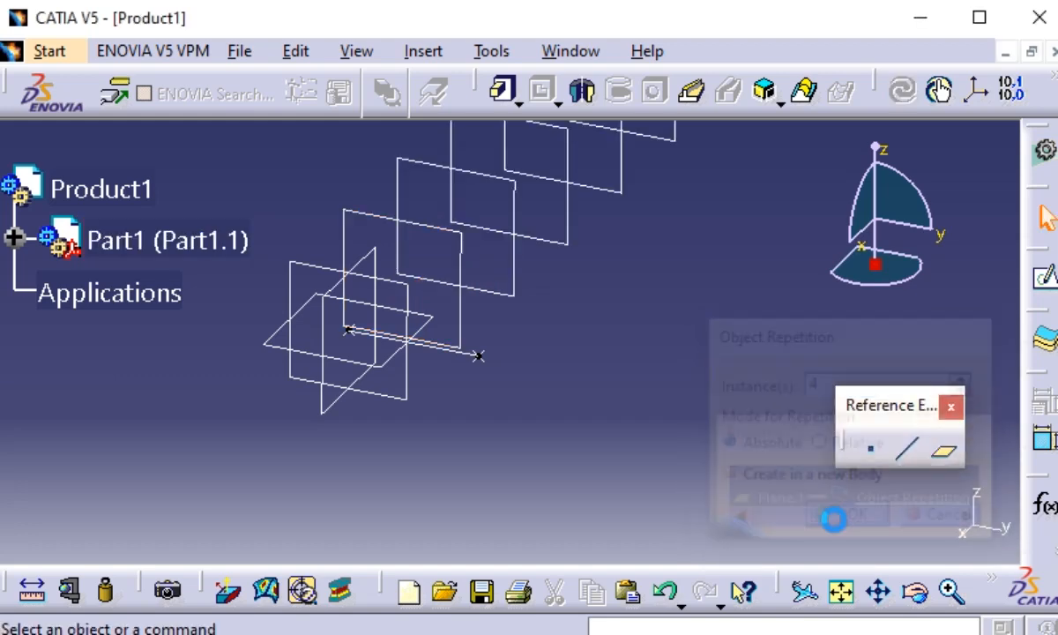
{"action": "middle_click_drag", "start_coordinate": [671, 345], "coordinate": [650, 445]}
{"action": "middle_click_drag", "start_coordinate": [670, 319], "coordinate": [638, 375]}
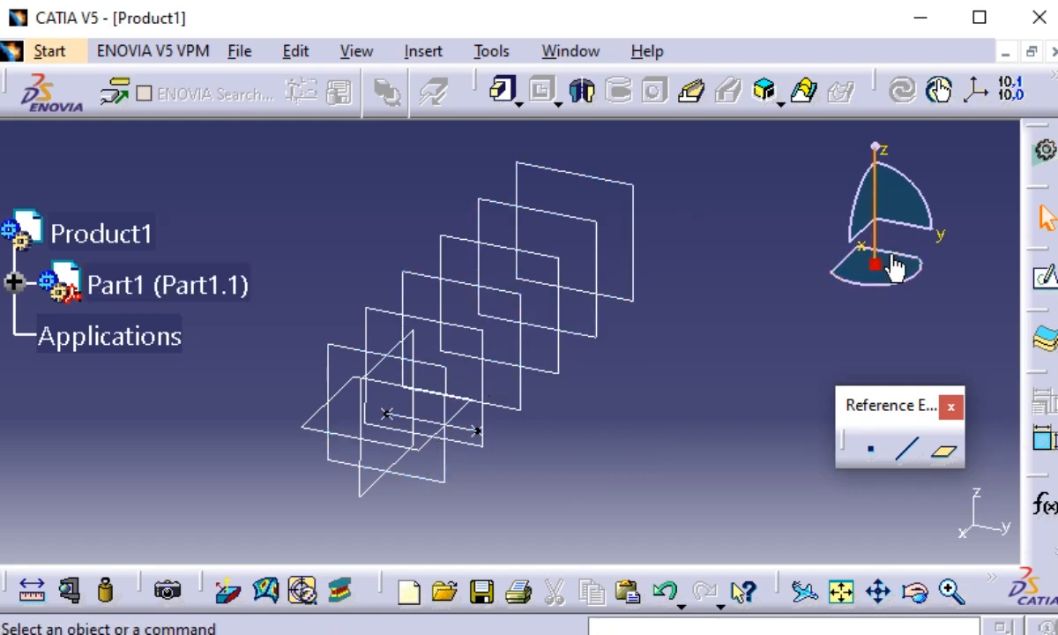
Try the Parallel through point plane type in a new plane definition, with Plane.1 as reference and Point.3 as the point.
{"action": "left_click", "coordinate": [944, 451]}
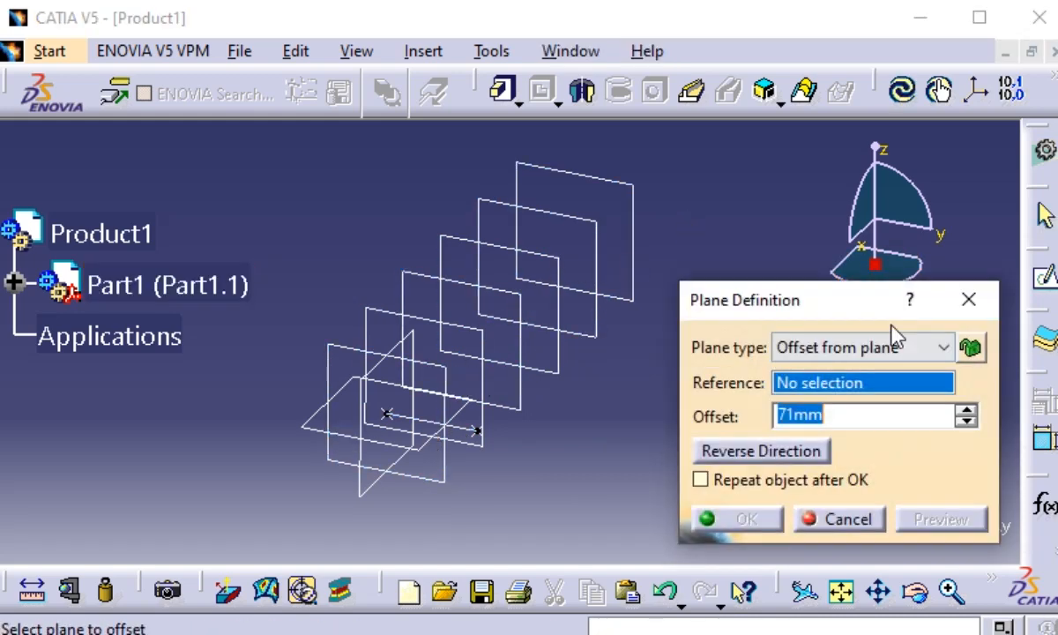
{"action": "left_click", "coordinate": [909, 347]}
{"action": "left_click", "coordinate": [914, 395]}
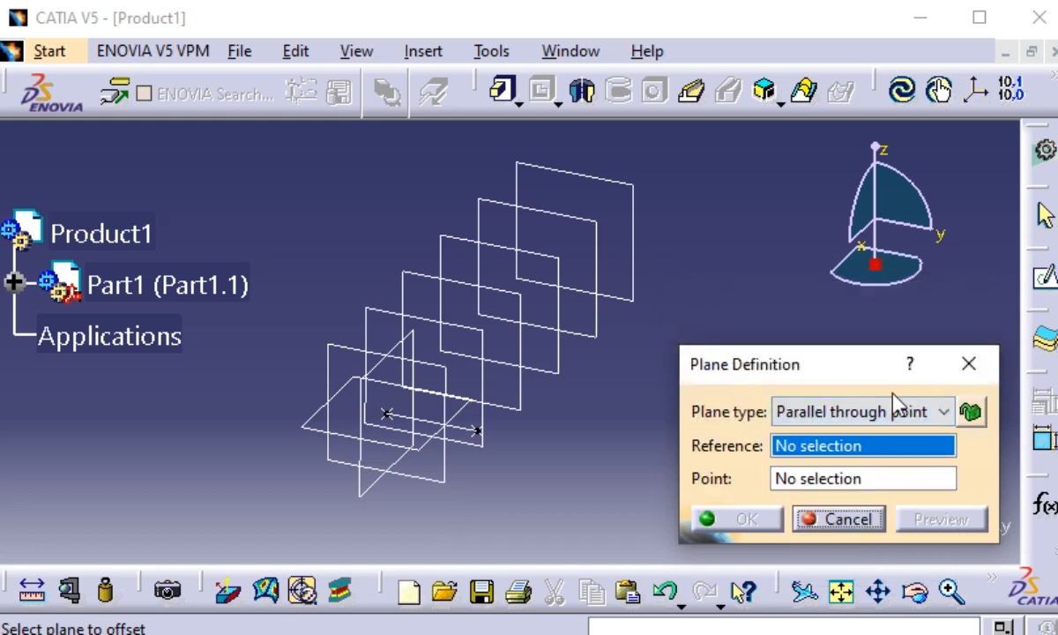
{"action": "left_click", "coordinate": [389, 414]}
{"action": "left_click", "coordinate": [827, 381]}
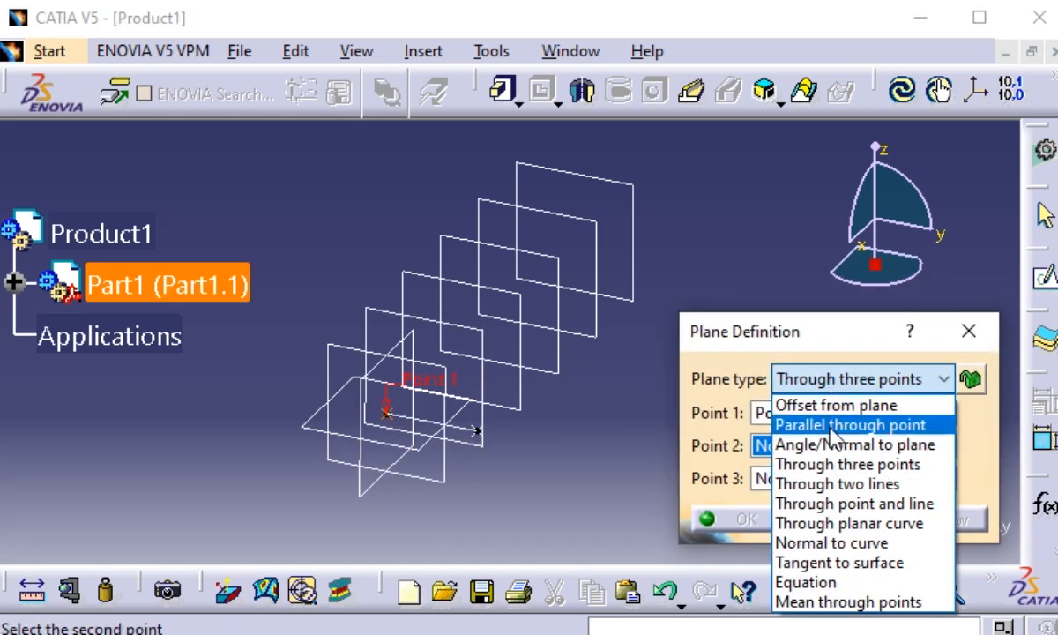
{"action": "left_click", "coordinate": [794, 425]}
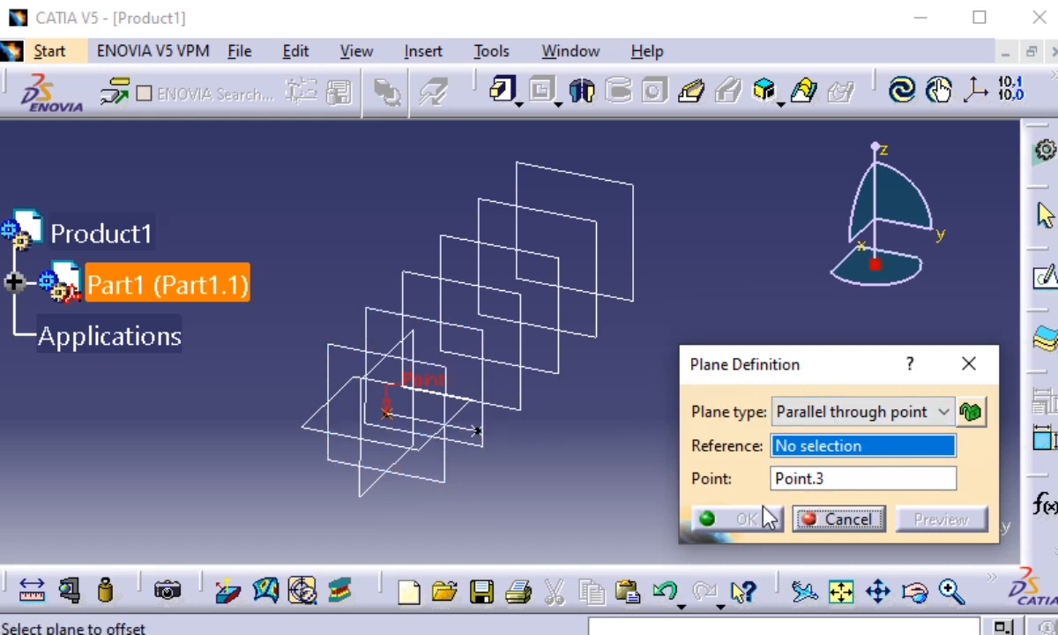
{"action": "left_click", "coordinate": [477, 447]}
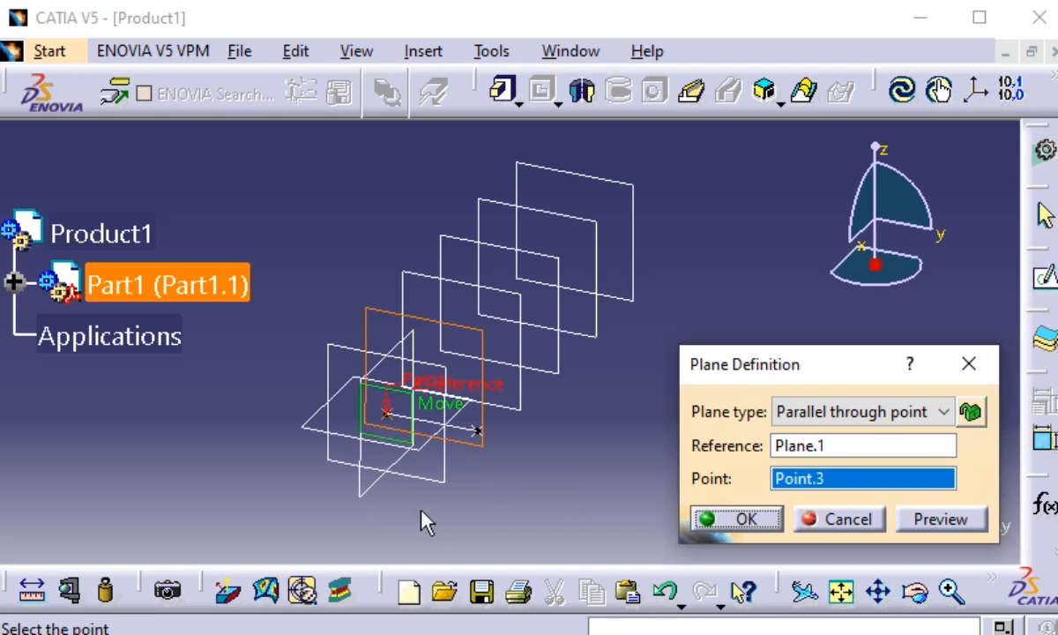
{"action": "middle_click_drag", "start_coordinate": [424, 523], "coordinate": [357, 397]}
Try the Angle/Normal to plane type about Line.2 with Plane.1 as reference, setting the angle to 99 deg.
{"action": "left_click", "coordinate": [870, 412]}
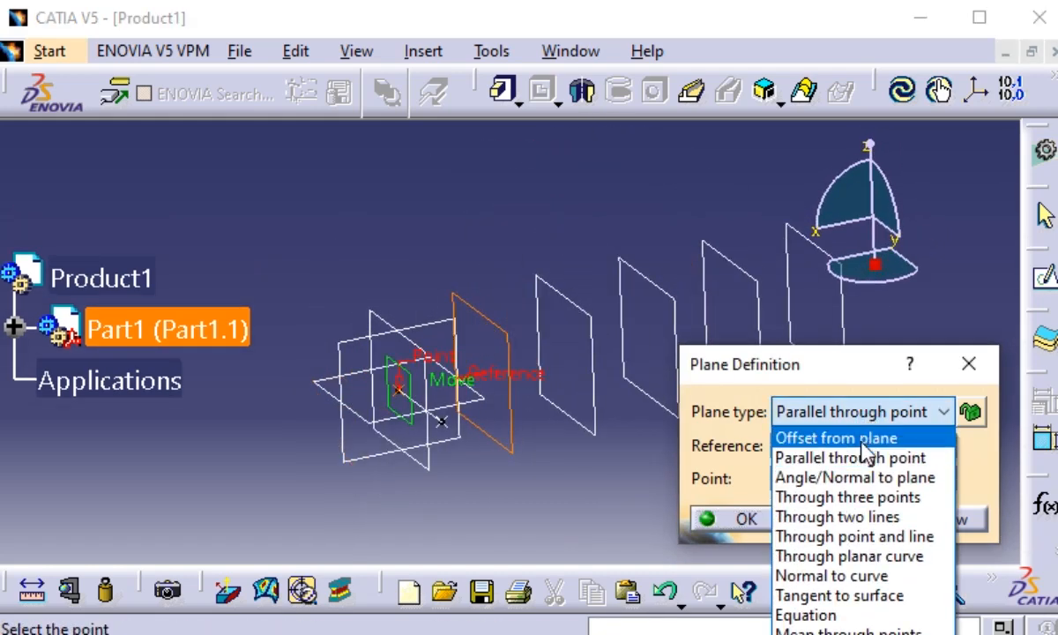
{"action": "left_click", "coordinate": [869, 477]}
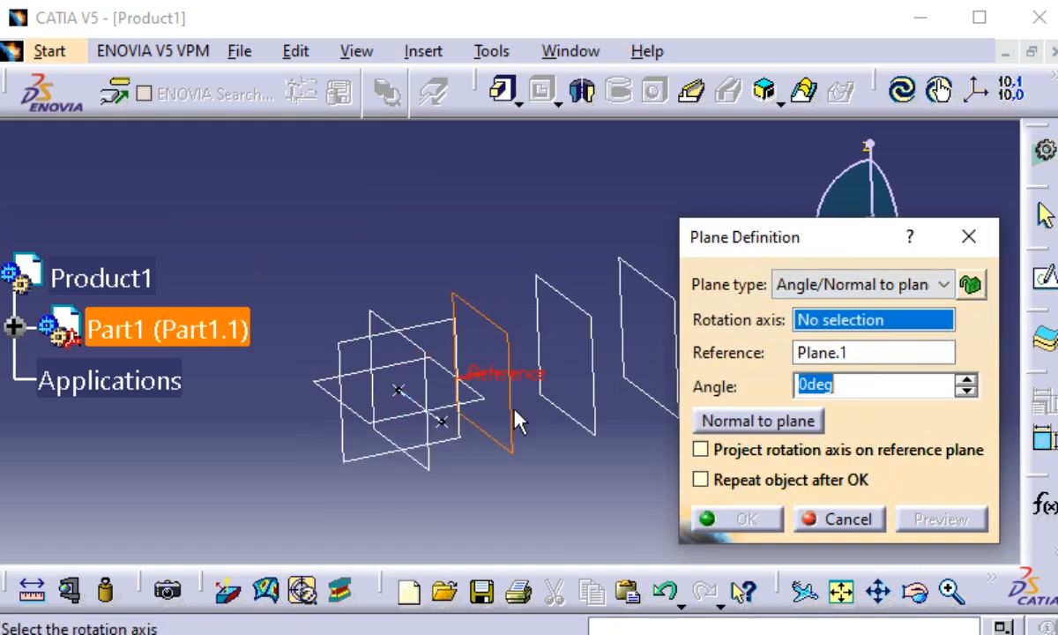
{"action": "left_click", "coordinate": [441, 423]}
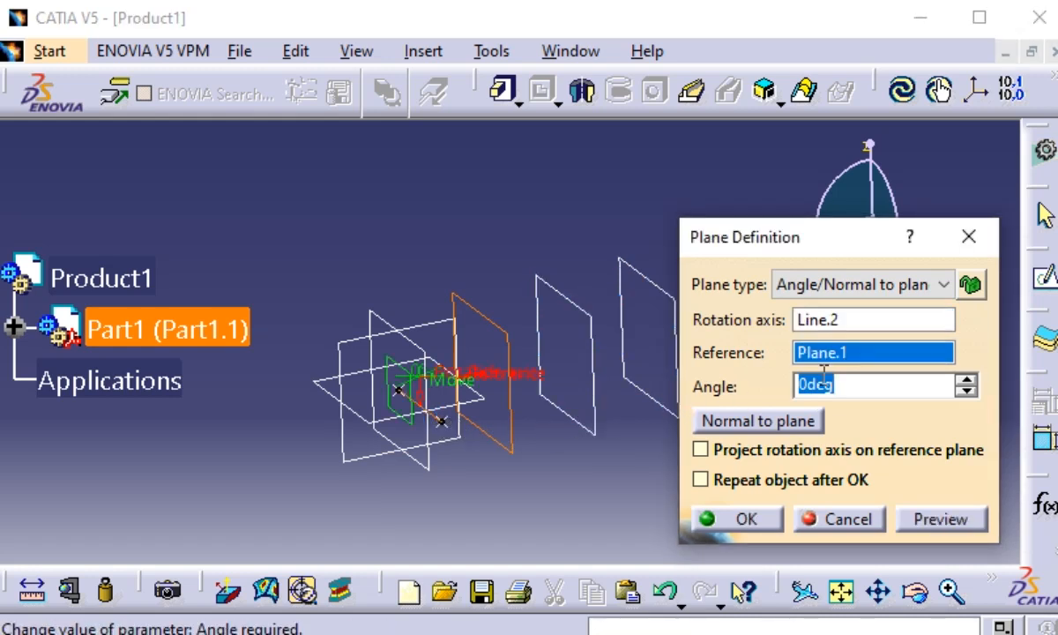
{"action": "left_click_drag", "start_coordinate": [966, 381], "coordinate": [963, 382]}
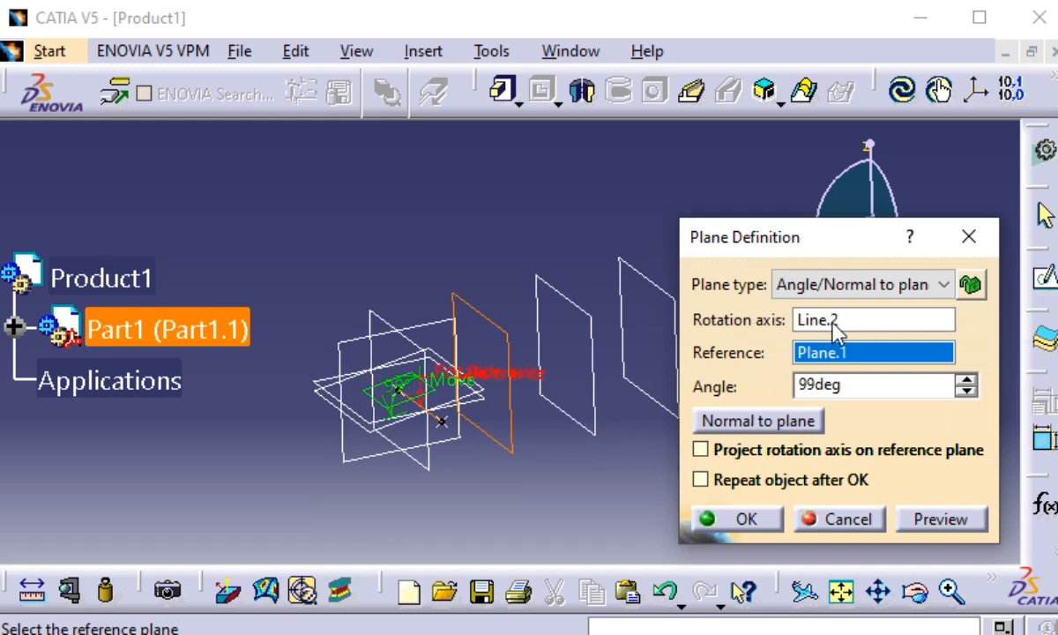
Look through the inputs of the Through three points plane type, followed by the Through two lines type.
{"action": "left_click", "coordinate": [838, 276]}
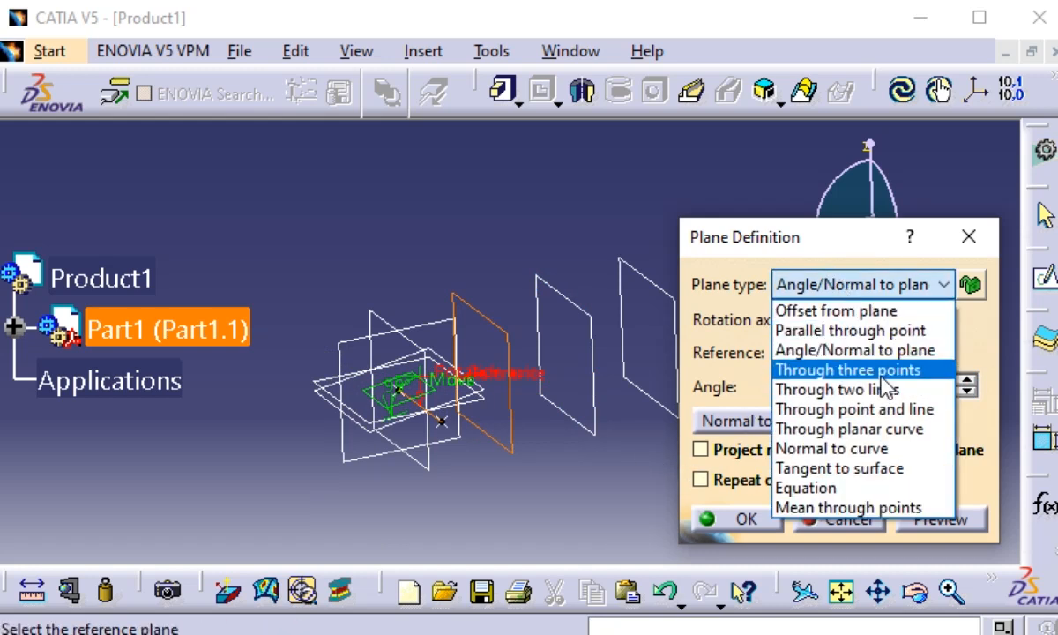
{"action": "left_click", "coordinate": [881, 372]}
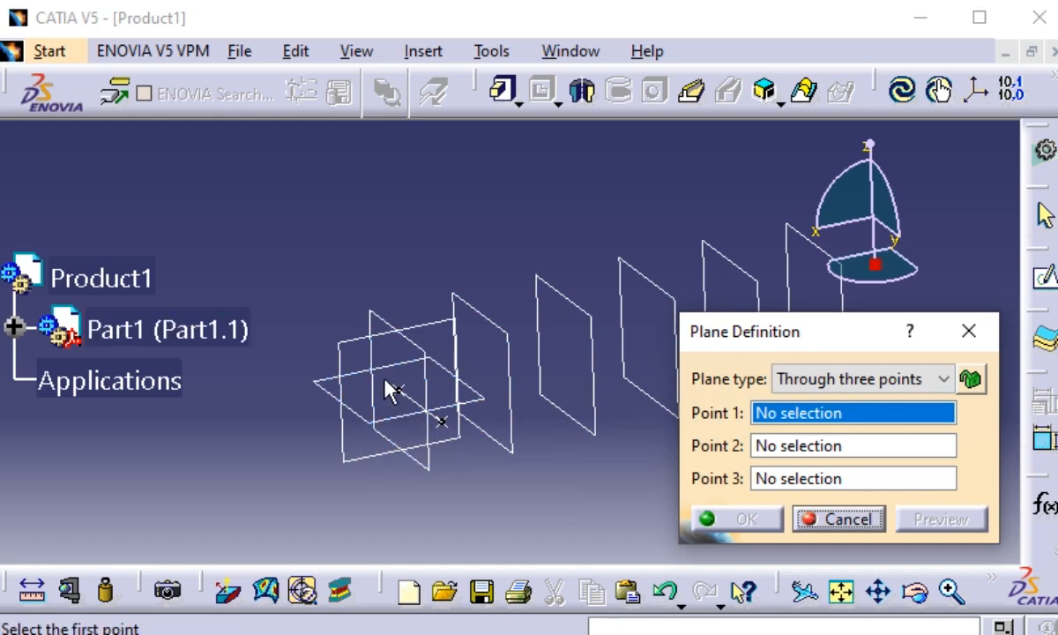
{"action": "left_click", "coordinate": [940, 381]}
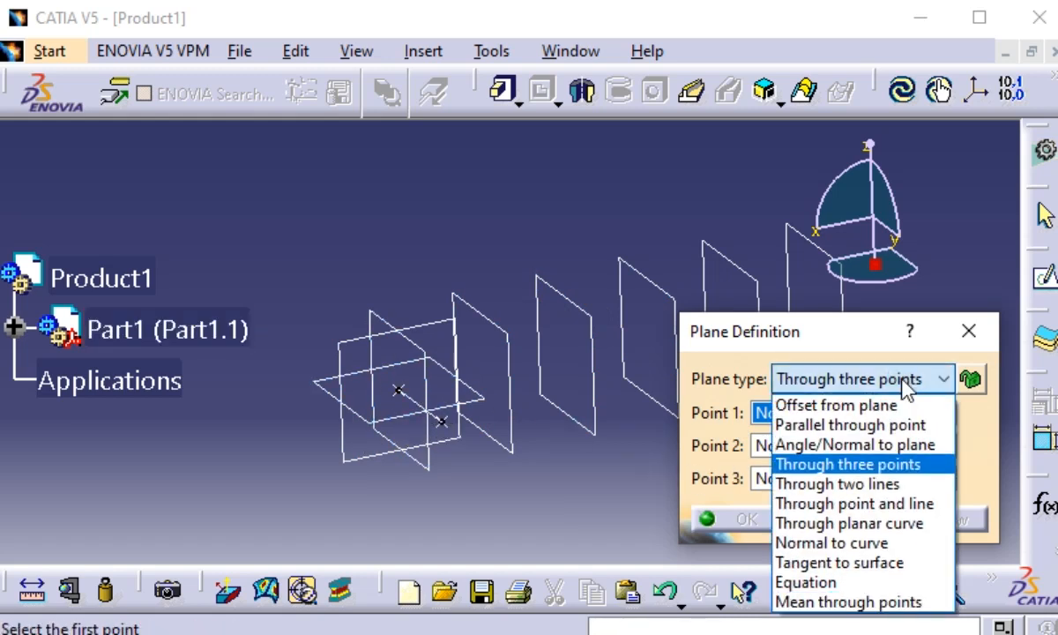
{"action": "left_click", "coordinate": [882, 487]}
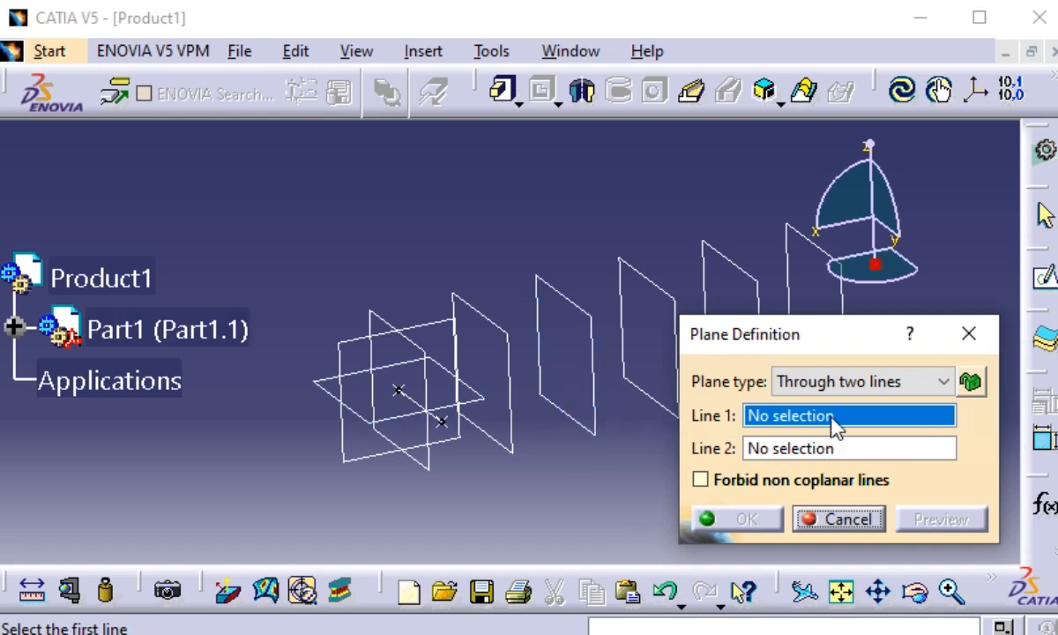
{"action": "left_click", "coordinate": [827, 393]}
{"action": "left_click", "coordinate": [792, 328]}
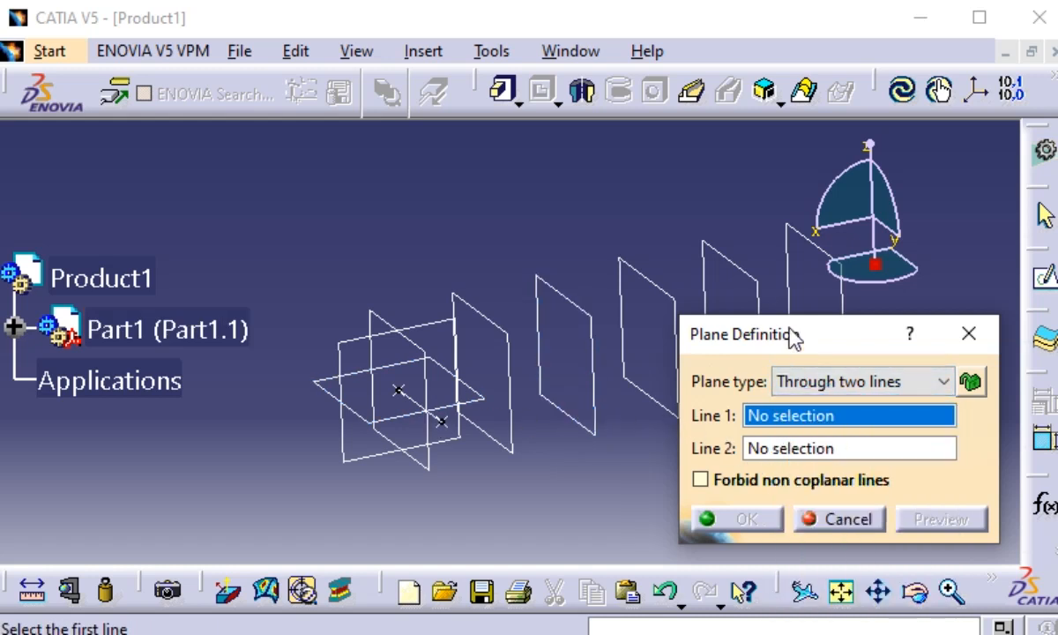
Move the plane definition dialog higher up and try the Through planar curve plane type.
{"action": "left_click_drag", "start_coordinate": [741, 336], "coordinate": [711, 158]}
{"action": "left_click", "coordinate": [770, 207]}
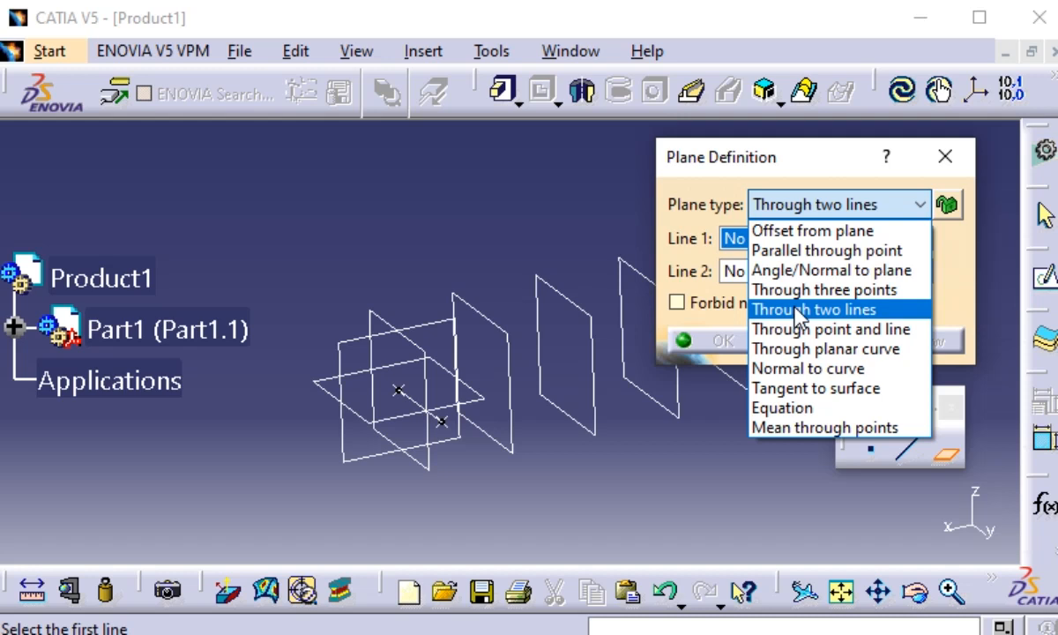
{"action": "left_click", "coordinate": [829, 349]}
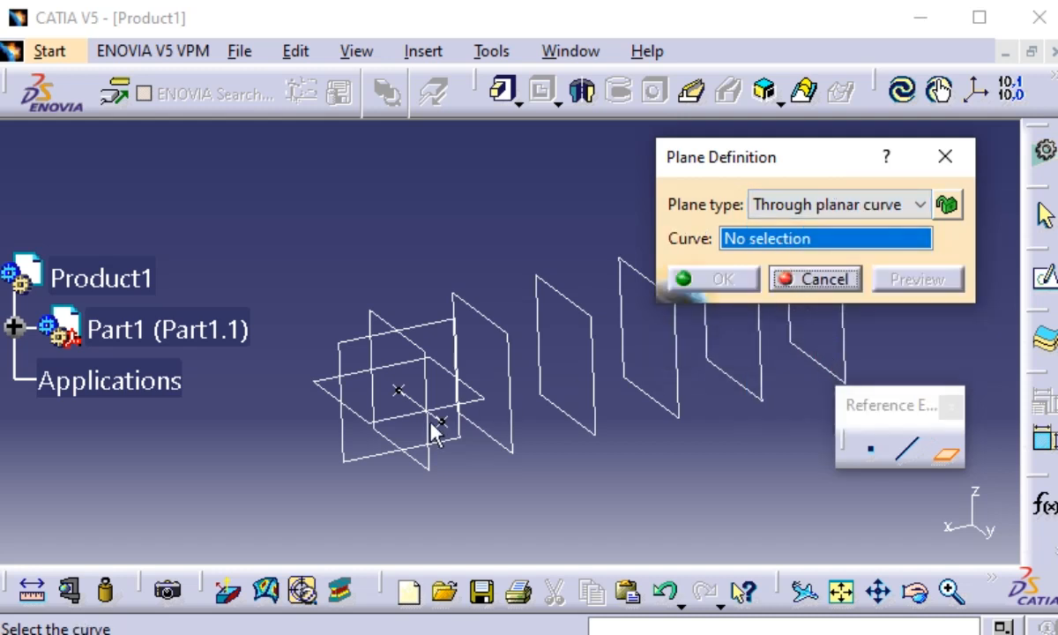
Try the Tangent to surface plane type, followed by the Equation type.
{"action": "left_click", "coordinate": [801, 205]}
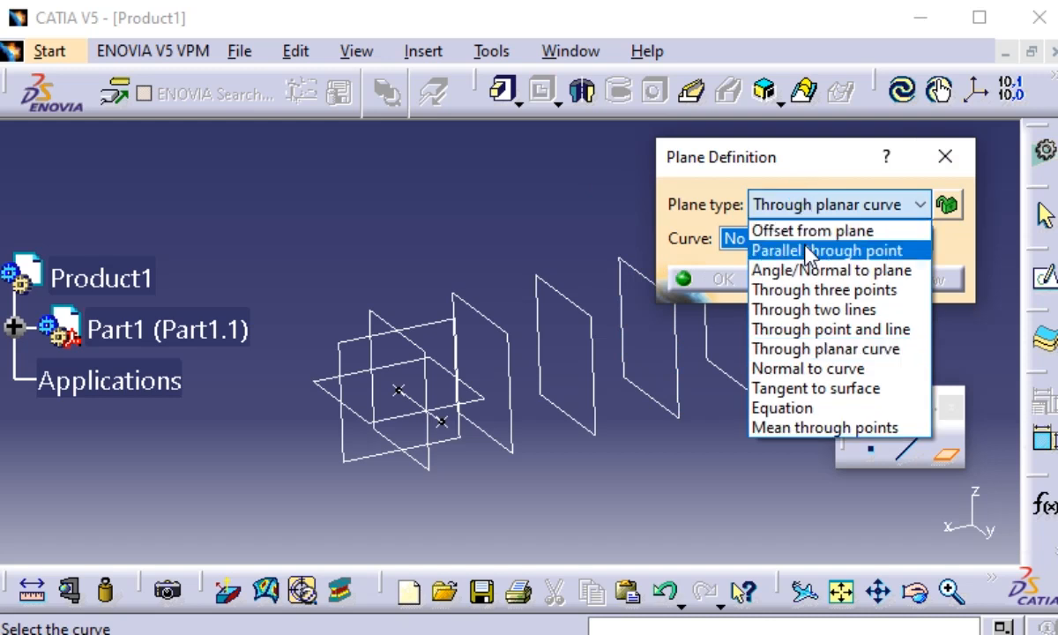
{"action": "left_click", "coordinate": [860, 389]}
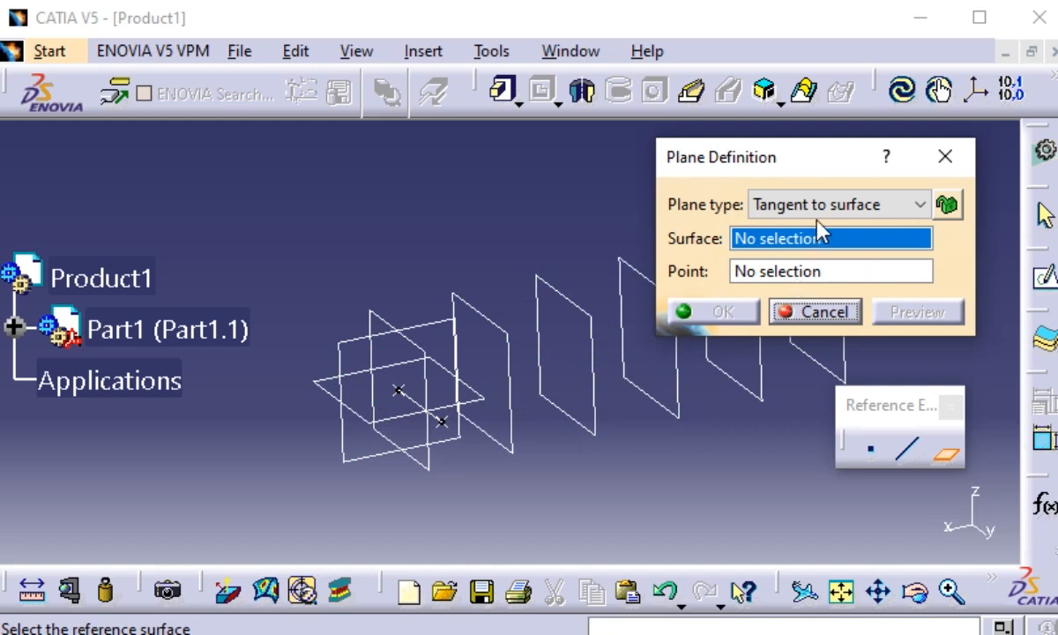
{"action": "left_click", "coordinate": [778, 205]}
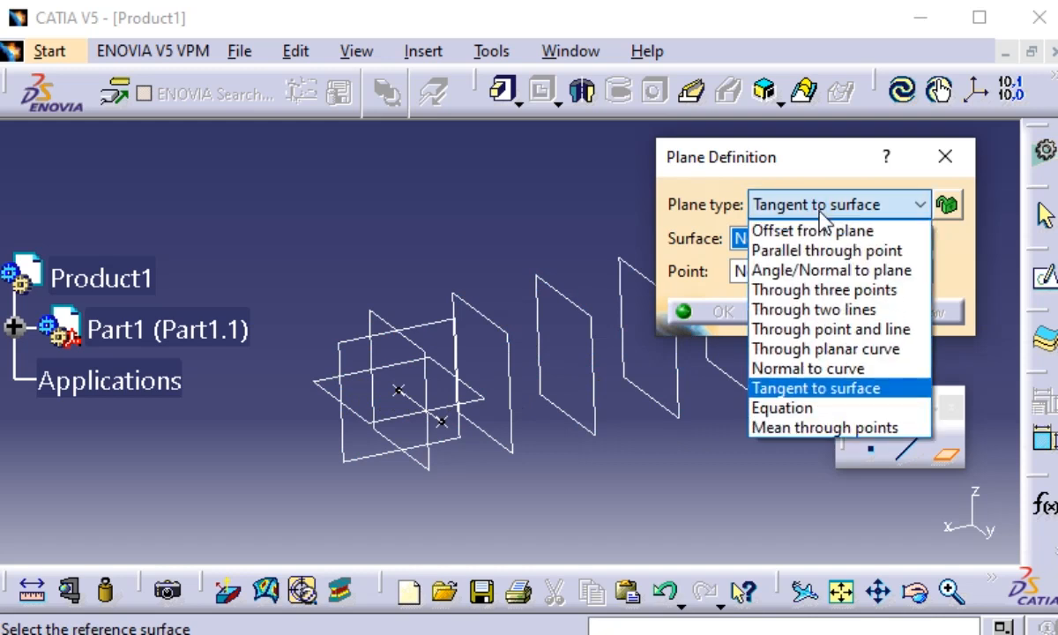
{"action": "left_click", "coordinate": [854, 410]}
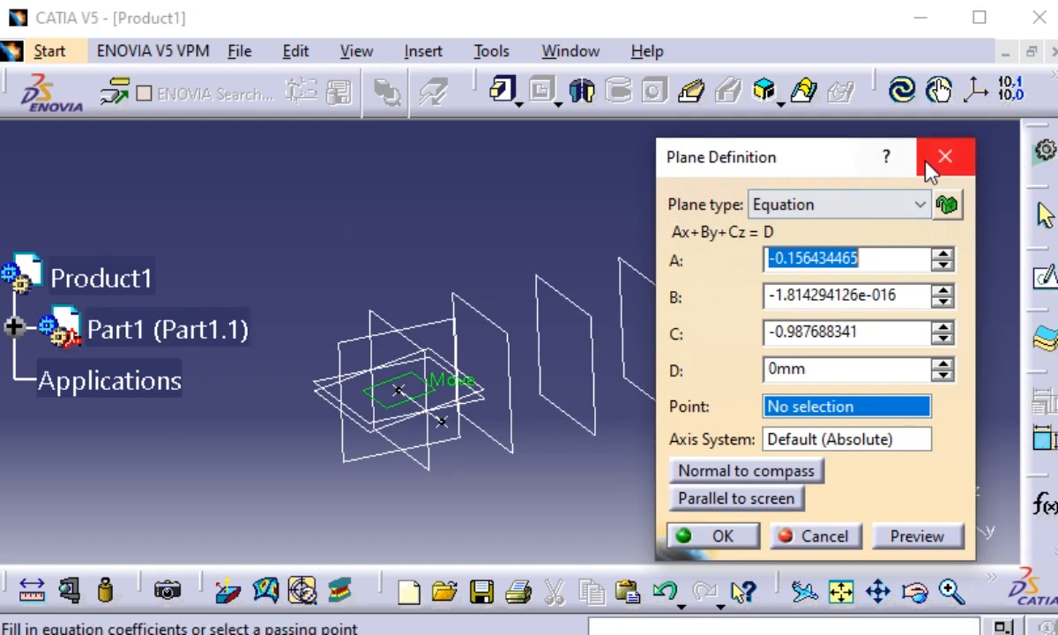
Try the Mean through points plane type with Point.3 and Point.4, and cancel the plane definition.
{"action": "left_click", "coordinate": [886, 203]}
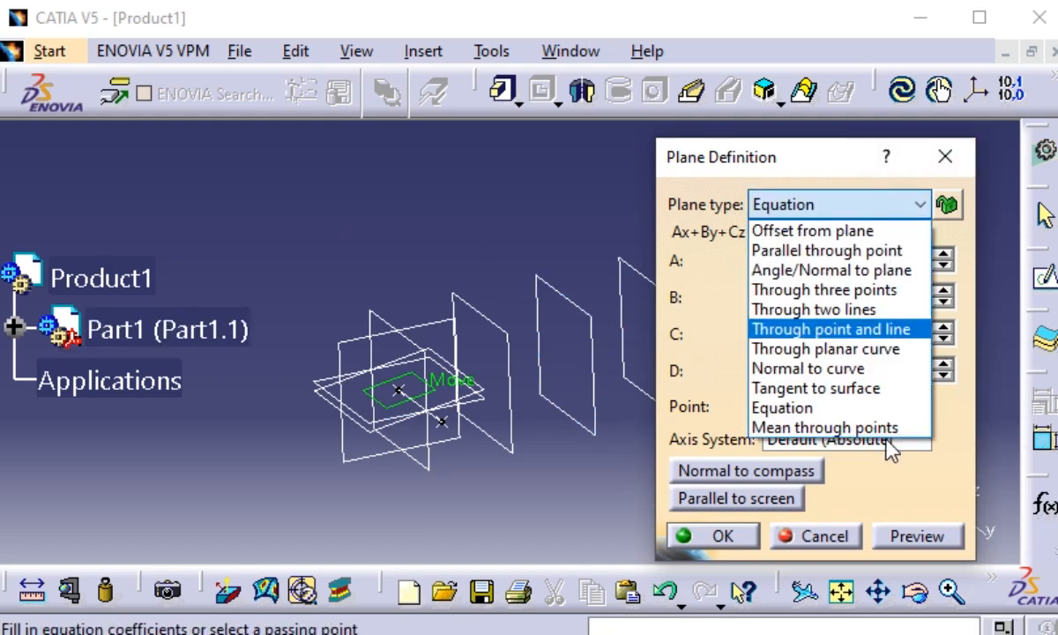
{"action": "left_click", "coordinate": [851, 427]}
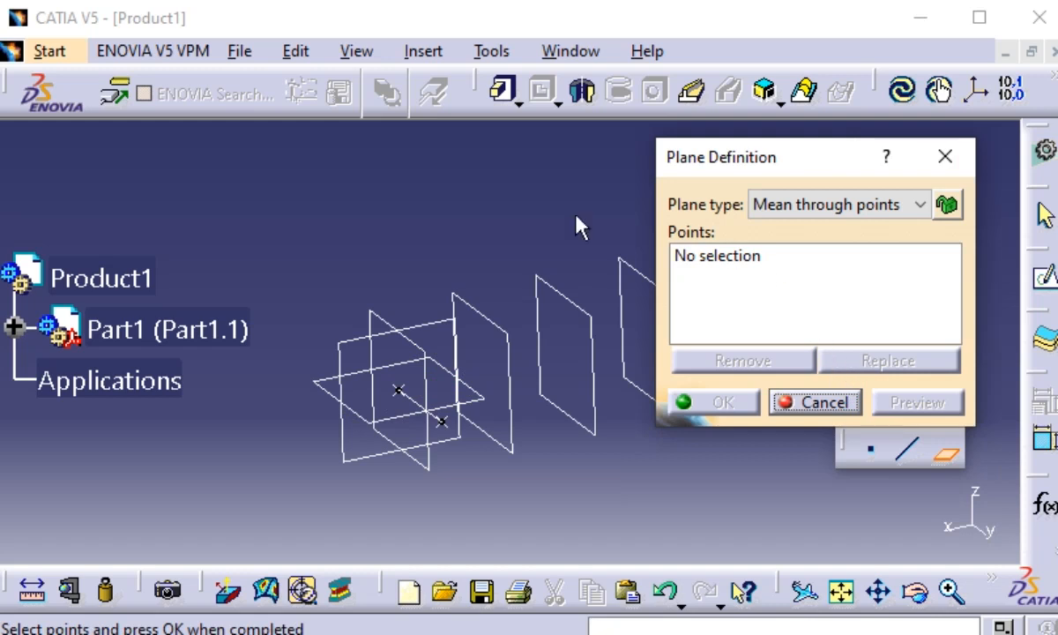
{"action": "left_click", "coordinate": [398, 390]}
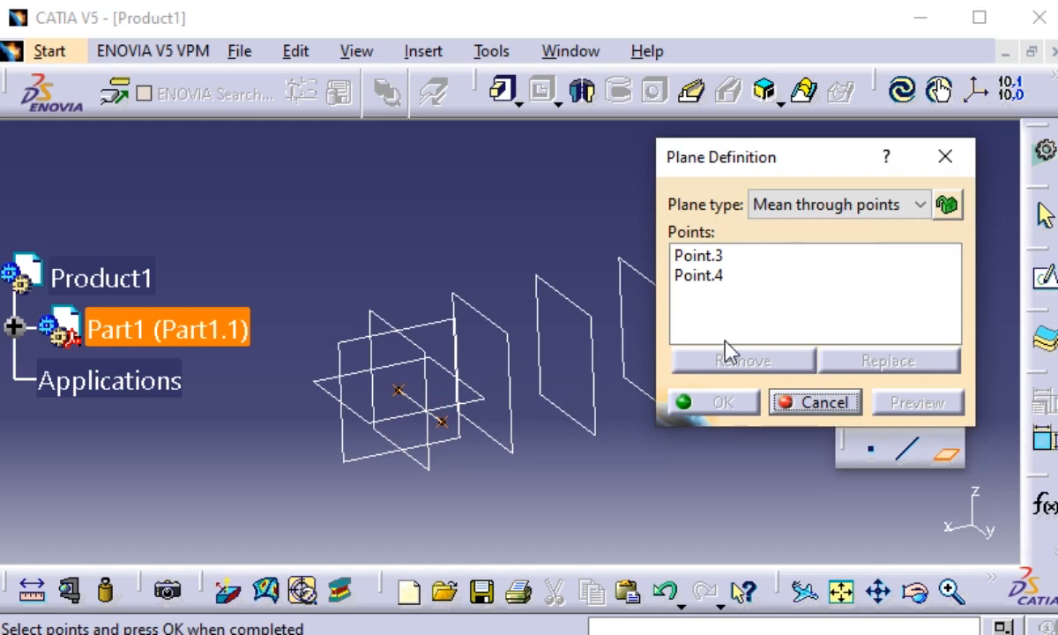
{"action": "left_click", "coordinate": [706, 258]}
{"action": "left_click", "coordinate": [706, 277]}
{"action": "left_click", "coordinate": [798, 404]}
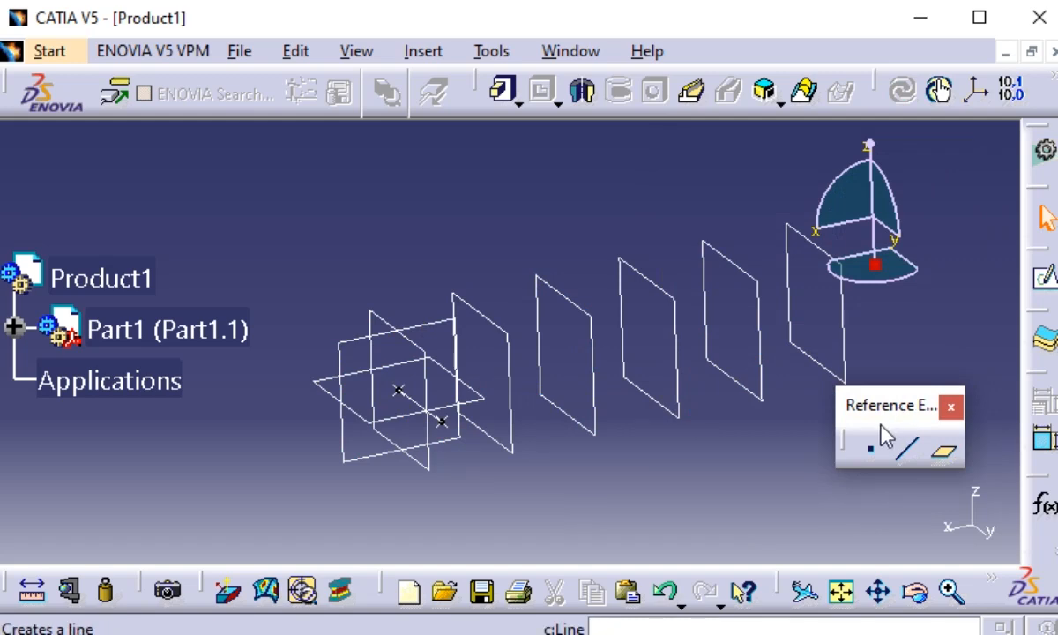
{"action": "left_click_drag", "start_coordinate": [899, 395], "coordinate": [847, 458]}
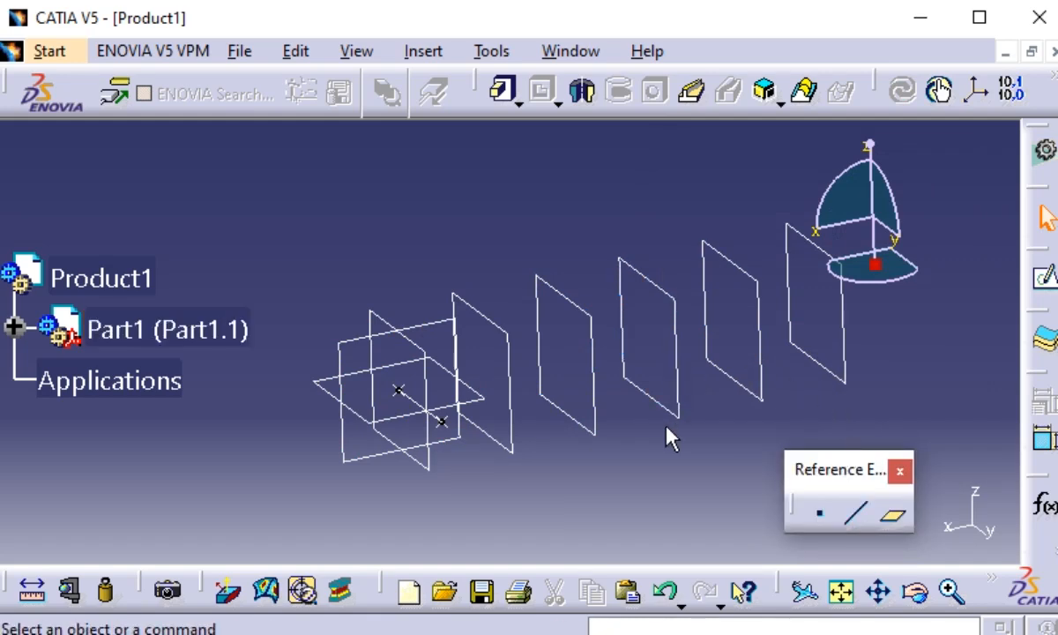